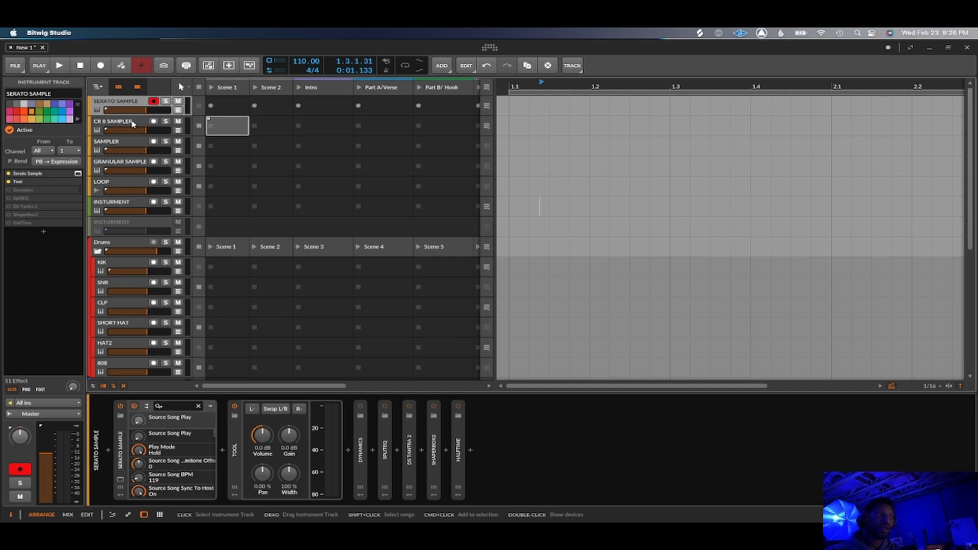
Look over the project's track list, then open and close the Serato Sample plug-in window on the SERATO SAMPLE track.
{"action": "scroll", "coordinate": [132, 124], "scroll_direction": "down", "scroll_amount": 10}
{"action": "scroll", "coordinate": [133, 124], "scroll_direction": "up", "scroll_amount": 10}
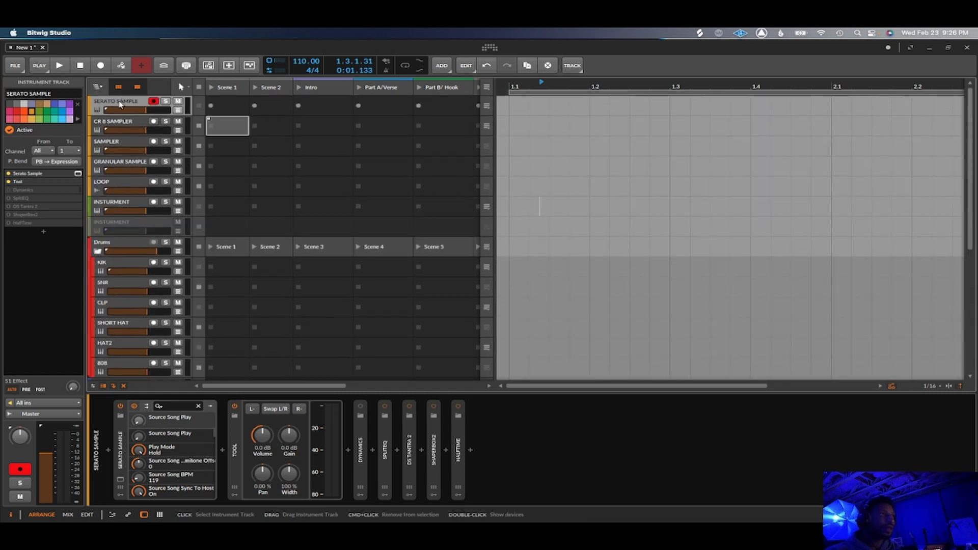
{"action": "scroll", "coordinate": [130, 150], "scroll_direction": "down", "scroll_amount": 5}
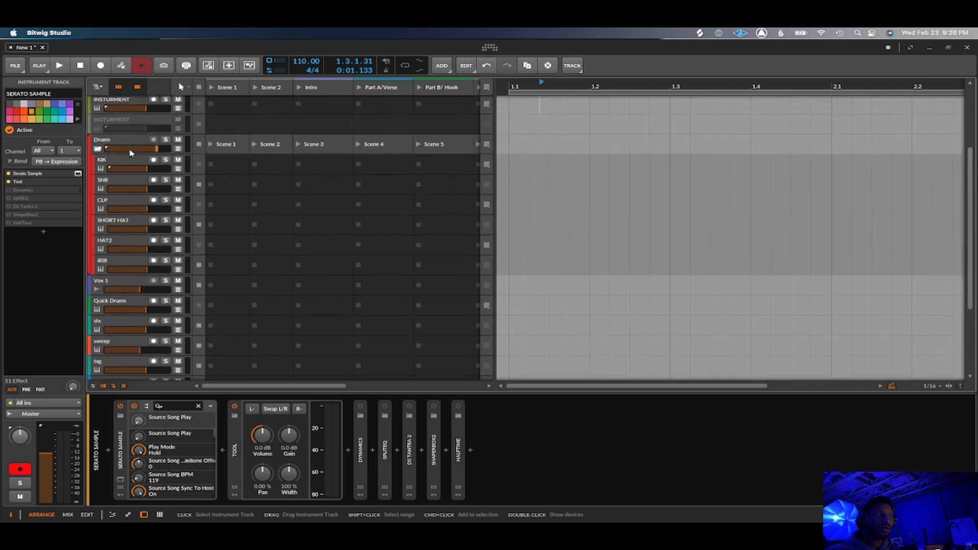
{"action": "scroll", "coordinate": [131, 153], "scroll_direction": "up", "scroll_amount": 5}
{"action": "scroll", "coordinate": [143, 203], "scroll_direction": "down", "scroll_amount": 9}
{"action": "scroll", "coordinate": [142, 203], "scroll_direction": "up", "scroll_amount": 9}
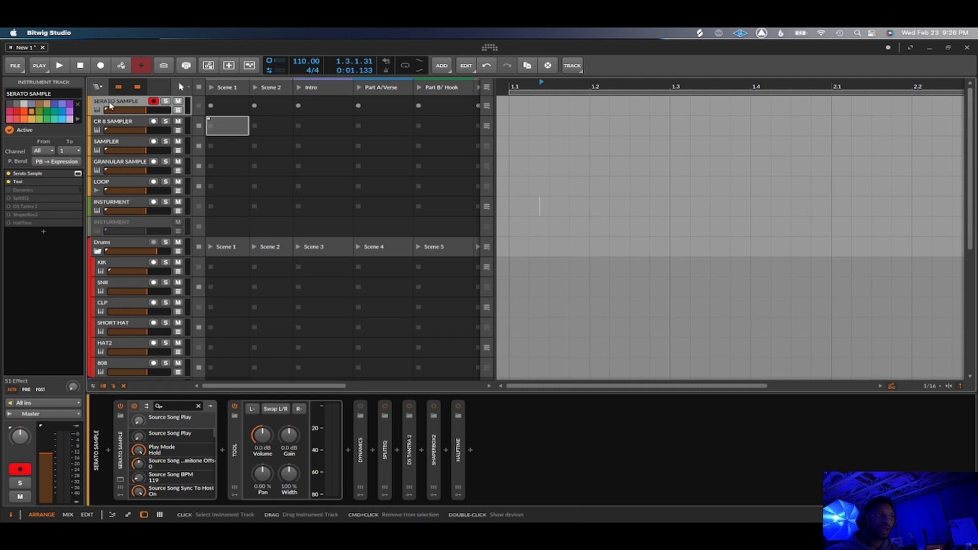
{"action": "left_click", "coordinate": [121, 479]}
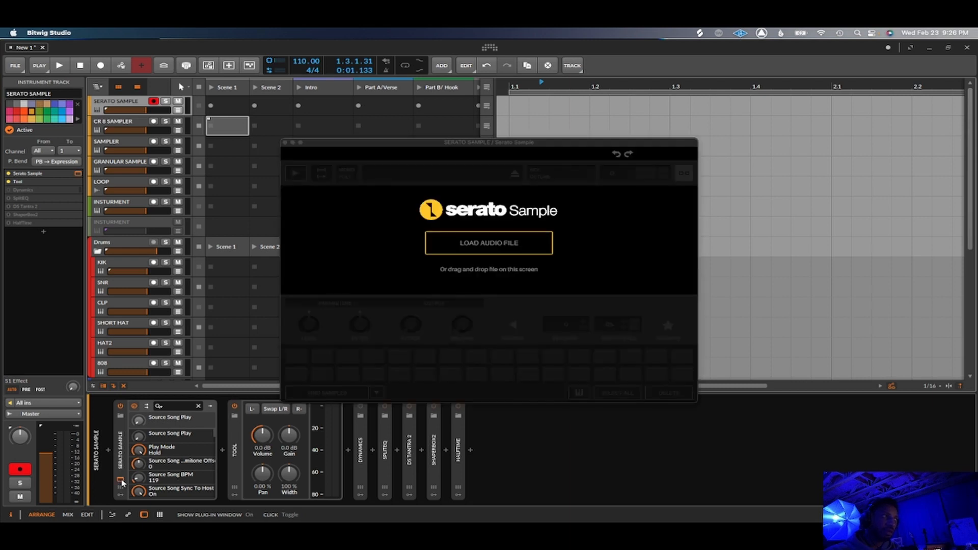
{"action": "left_click", "coordinate": [122, 482]}
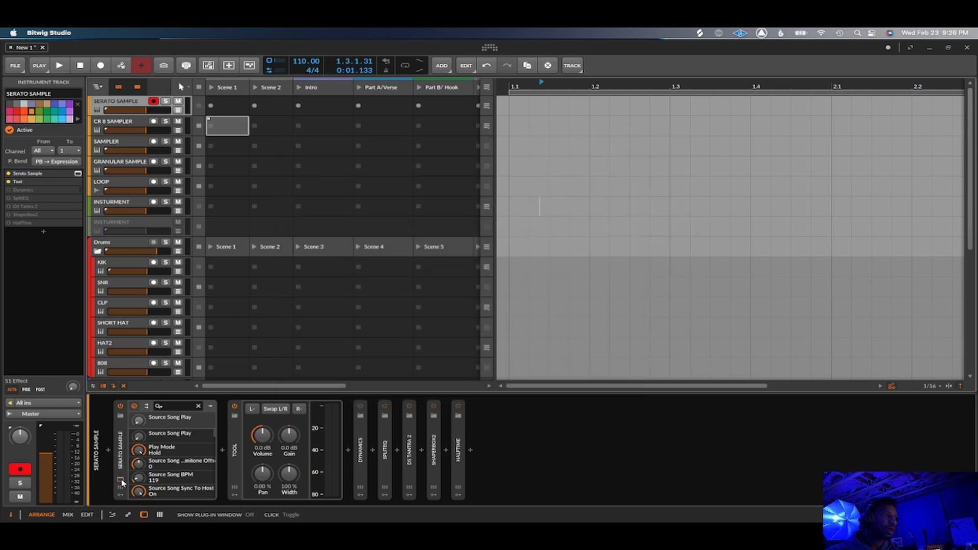
Select the Tool device on the SERATO SAMPLE track and expand the Dynamics, SplitEQ and DS Tantra 2 devices.
{"action": "left_click", "coordinate": [241, 467]}
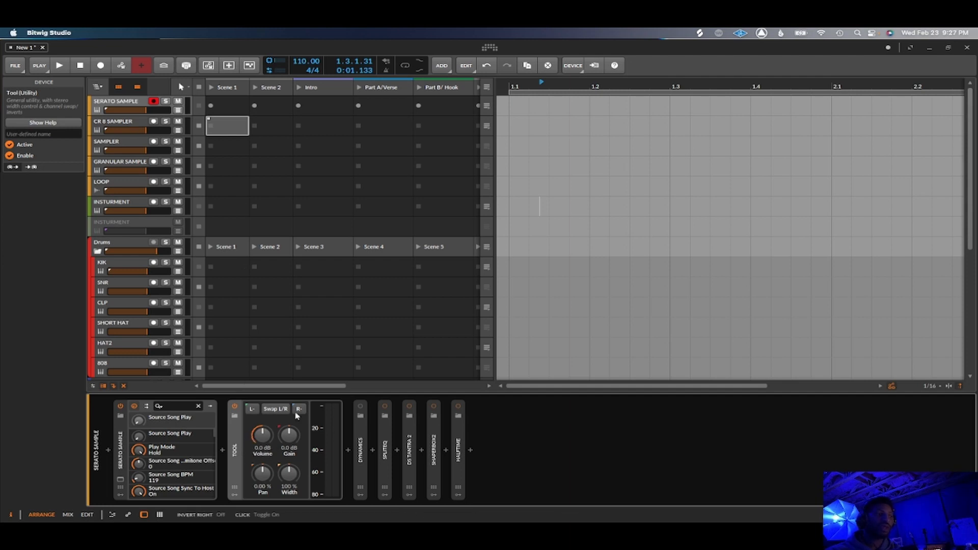
{"action": "double_click", "coordinate": [362, 458]}
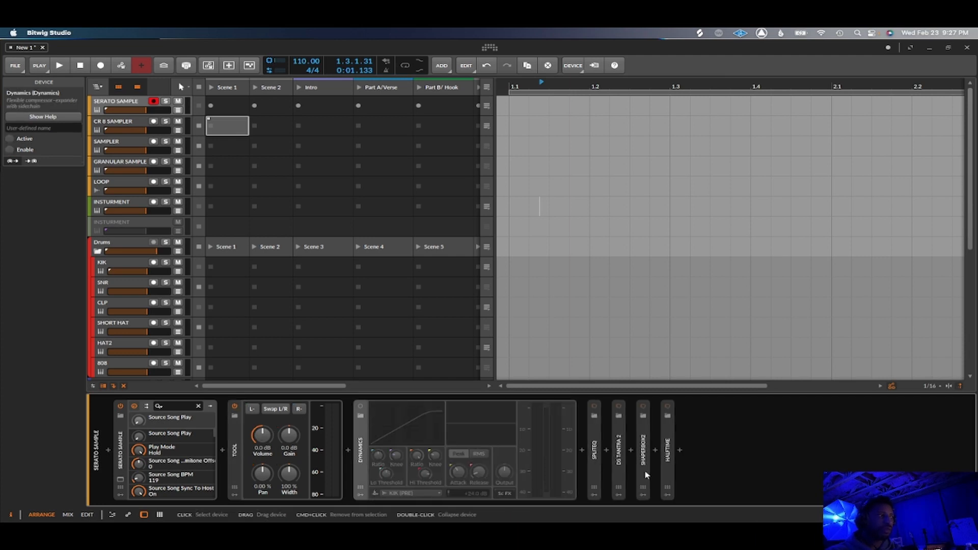
{"action": "double_click", "coordinate": [595, 459]}
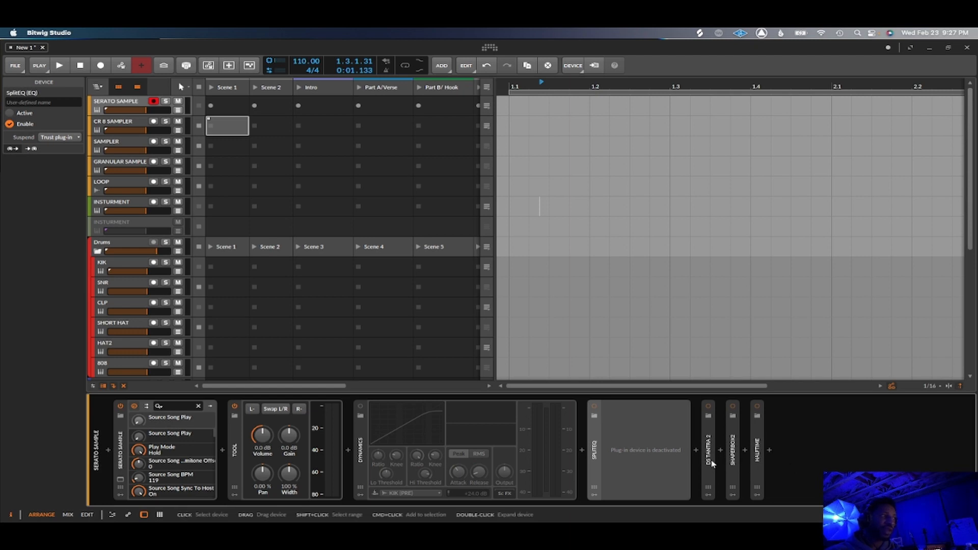
{"action": "double_click", "coordinate": [710, 459]}
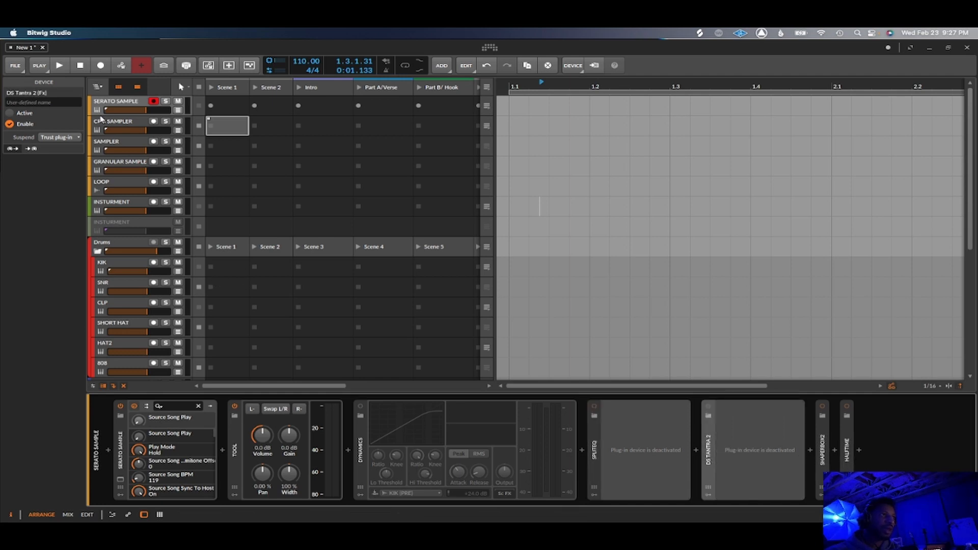
Show the CR 8 SAMPLER track's device chain, and open and close its CR8 Sampler plug-in window.
{"action": "left_click", "coordinate": [122, 125]}
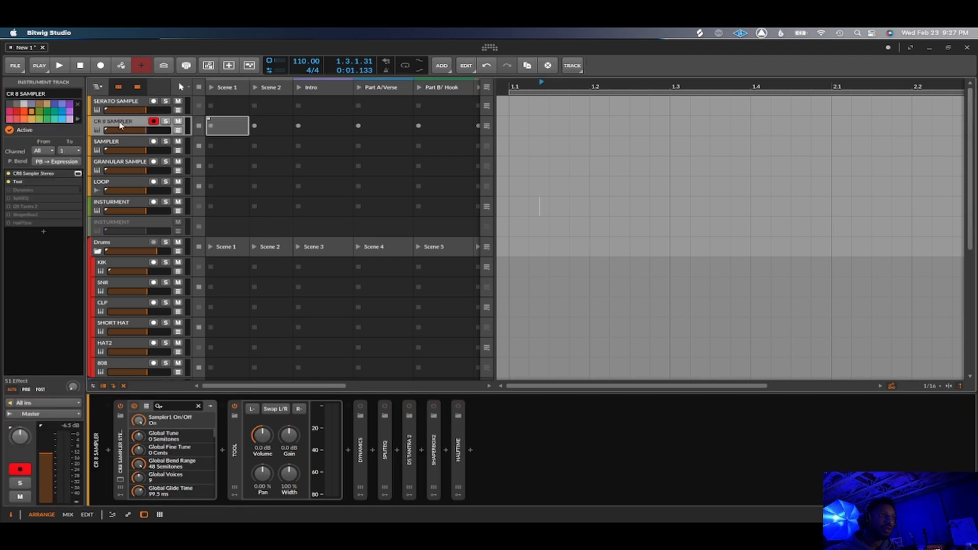
{"action": "left_click", "coordinate": [121, 480]}
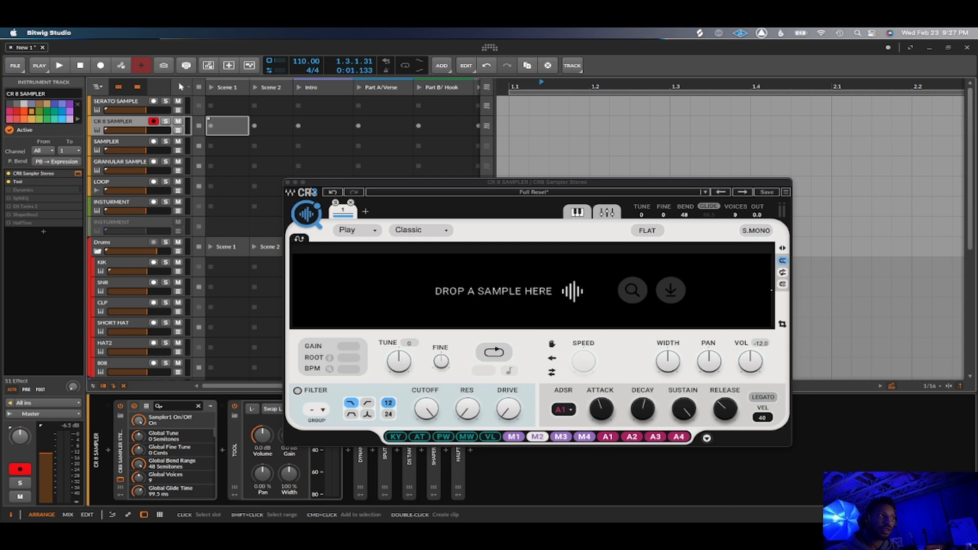
{"action": "left_click", "coordinate": [287, 182]}
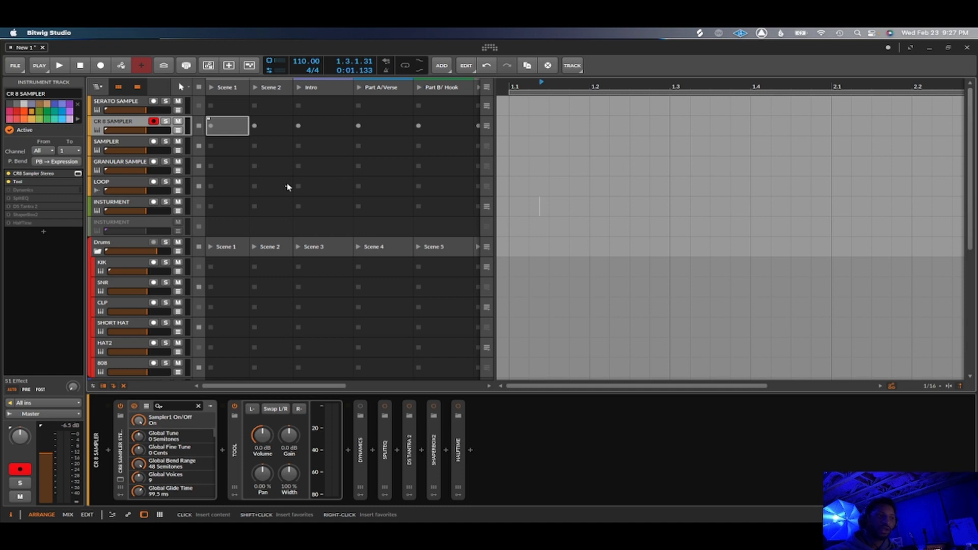
Review the device chains of the SAMPLER, GRANULAR SAMPLE and LOOP tracks, including the Quanta plug-in window.
{"action": "left_click", "coordinate": [112, 143]}
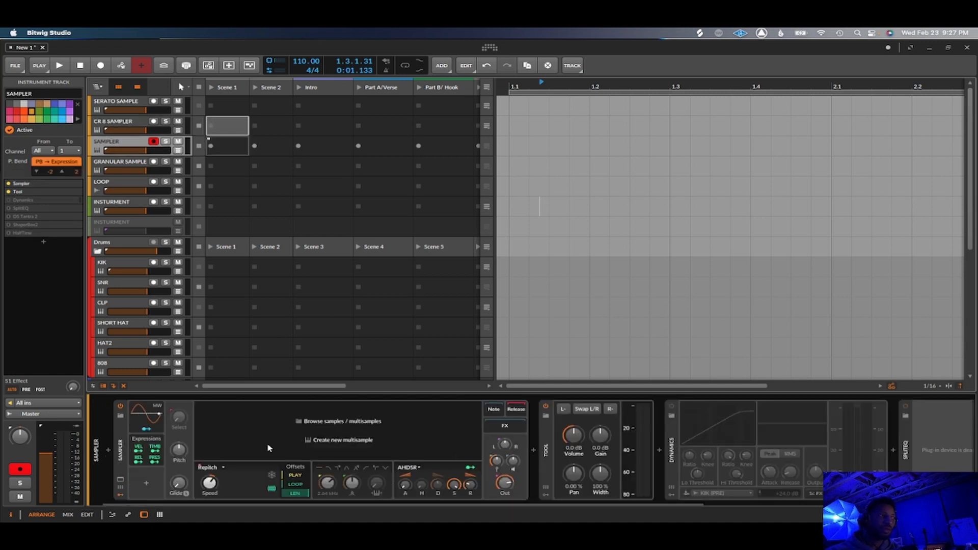
{"action": "left_click", "coordinate": [135, 167]}
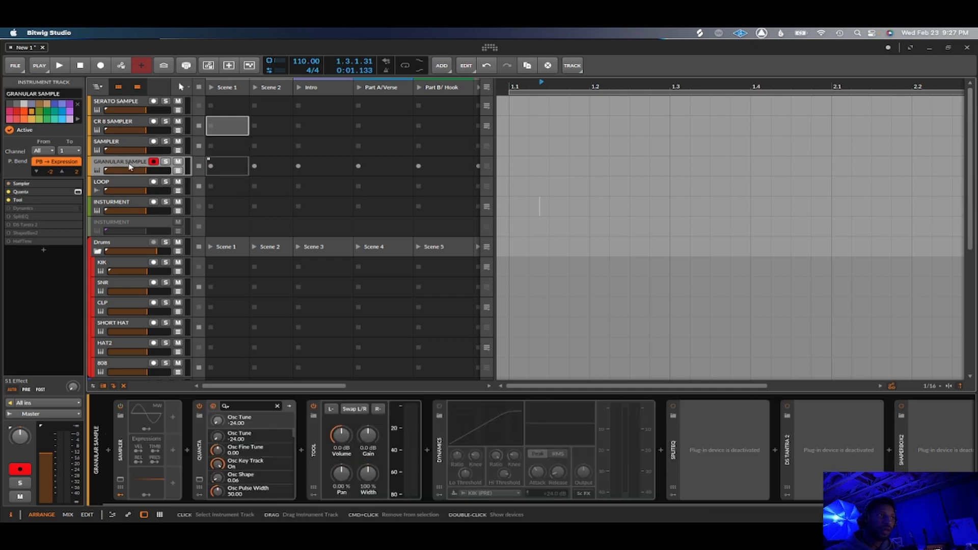
{"action": "left_click", "coordinate": [200, 480]}
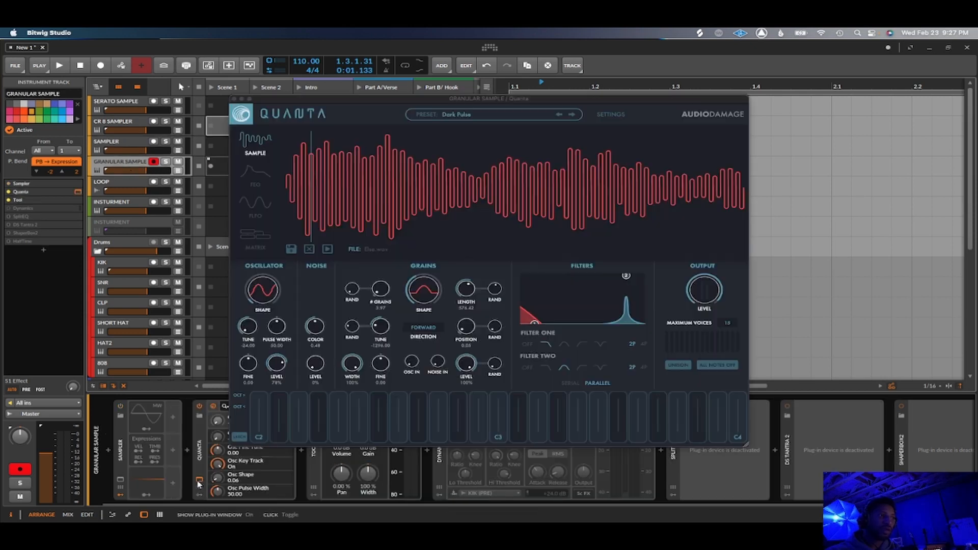
{"action": "left_click", "coordinate": [234, 99]}
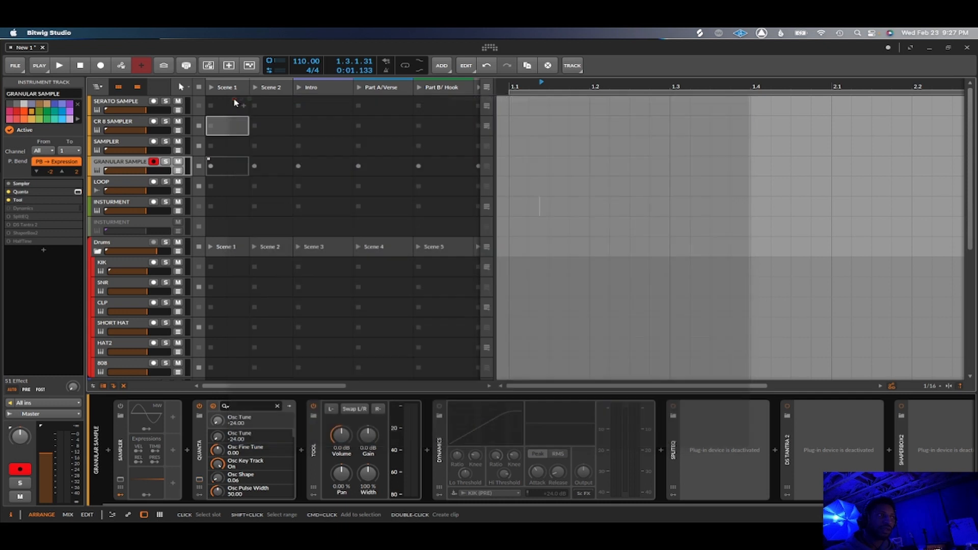
{"action": "left_click", "coordinate": [228, 187]}
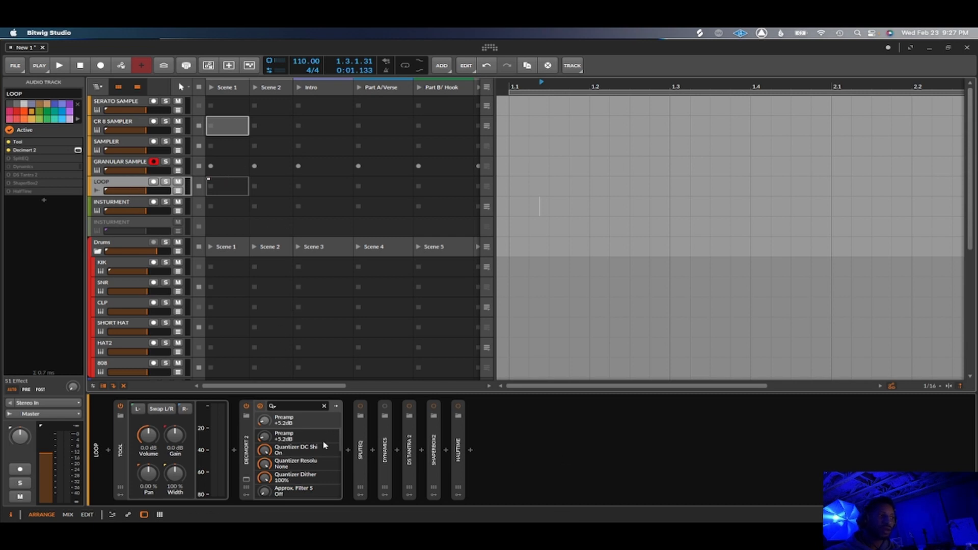
View the Scaler 2 window on the active INSTURMENT track, and switch the device off and back on.
{"action": "left_click", "coordinate": [124, 204]}
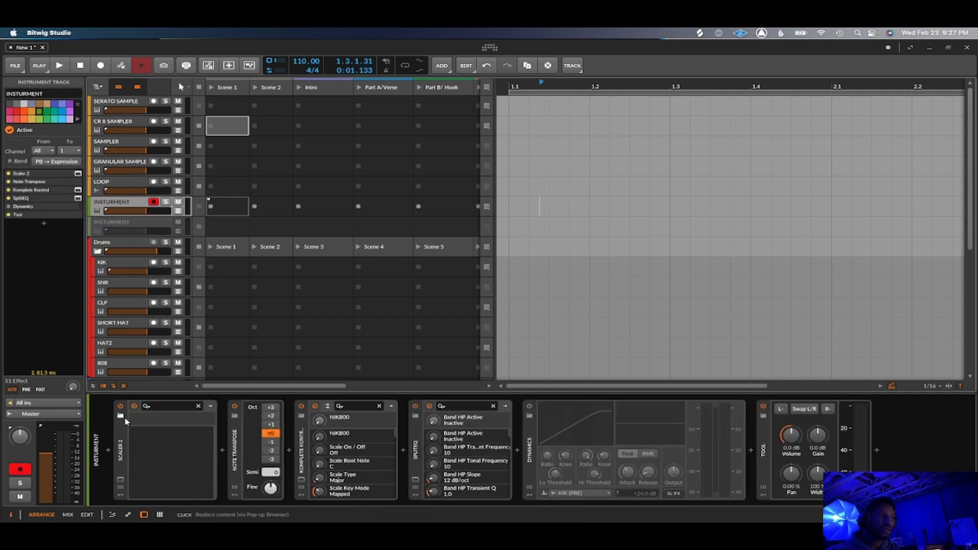
{"action": "left_click", "coordinate": [123, 479]}
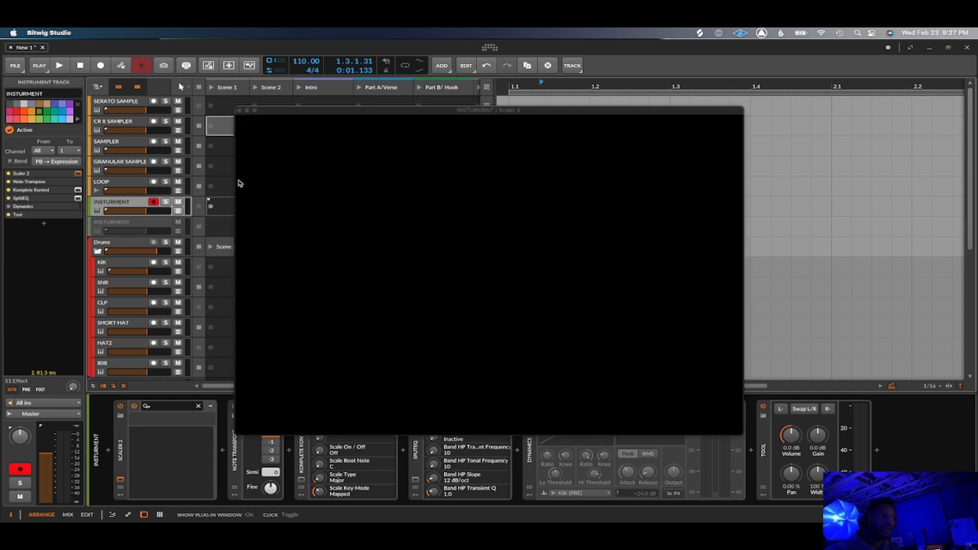
{"action": "left_click", "coordinate": [239, 111]}
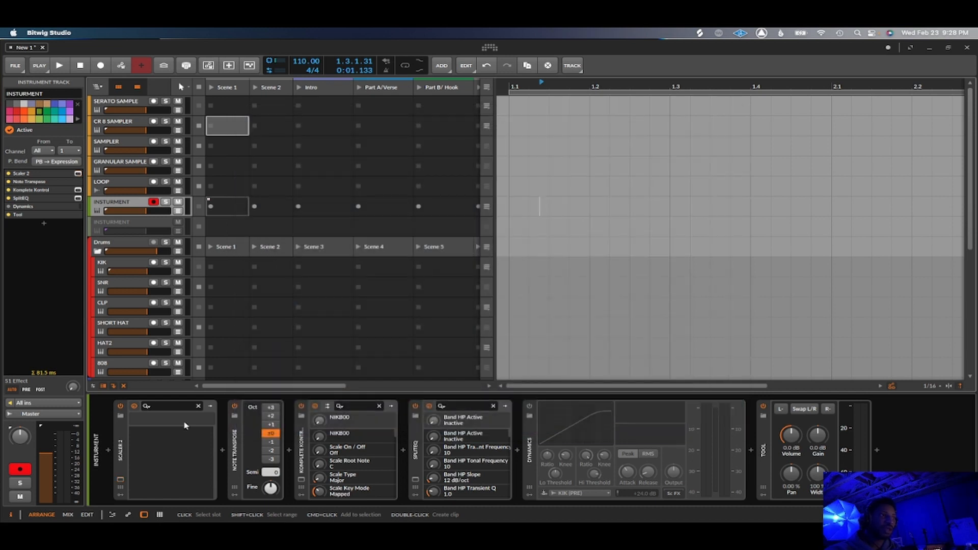
{"action": "left_click", "coordinate": [121, 407]}
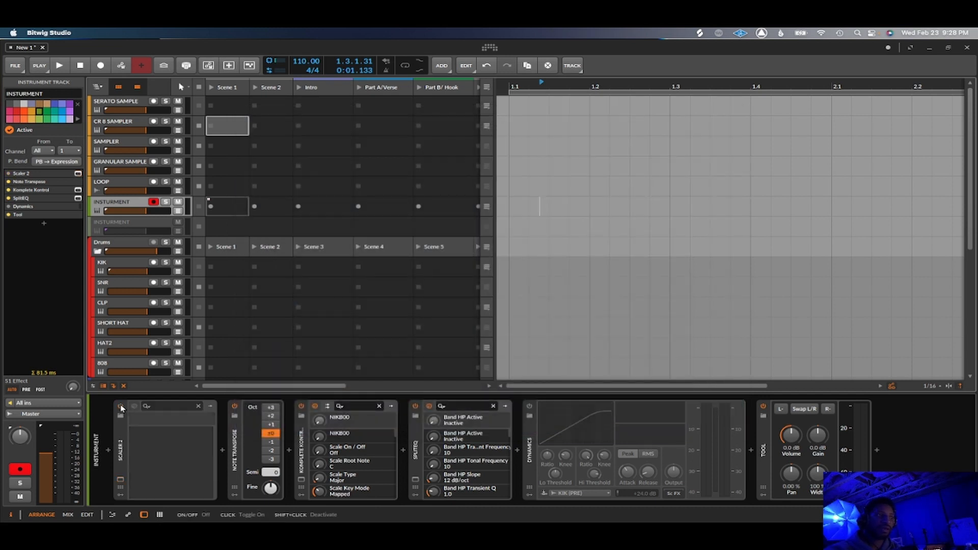
{"action": "left_click", "coordinate": [120, 407]}
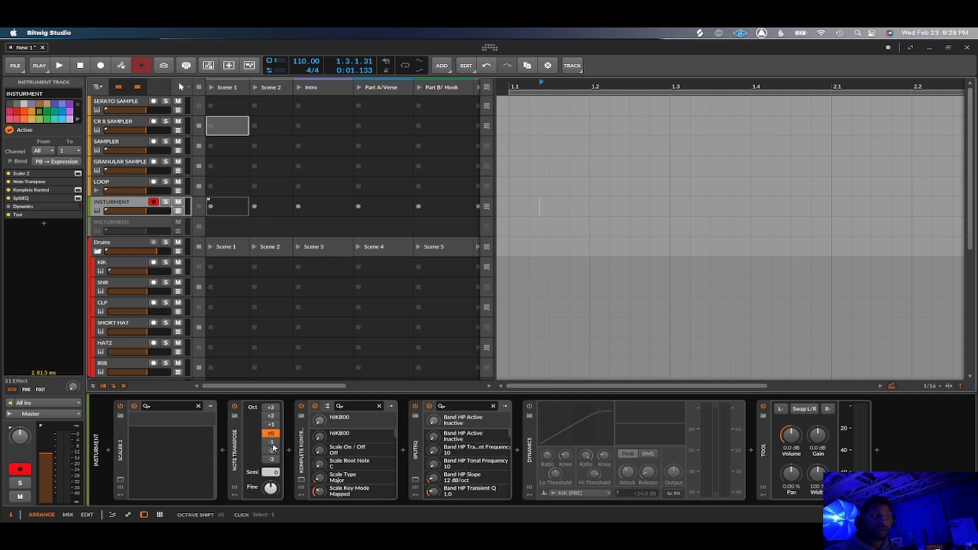
Open Komplete Kontrol on the INSTURMENT track, view its All Instruments product list, and close the plug-in window.
{"action": "left_click", "coordinate": [302, 480]}
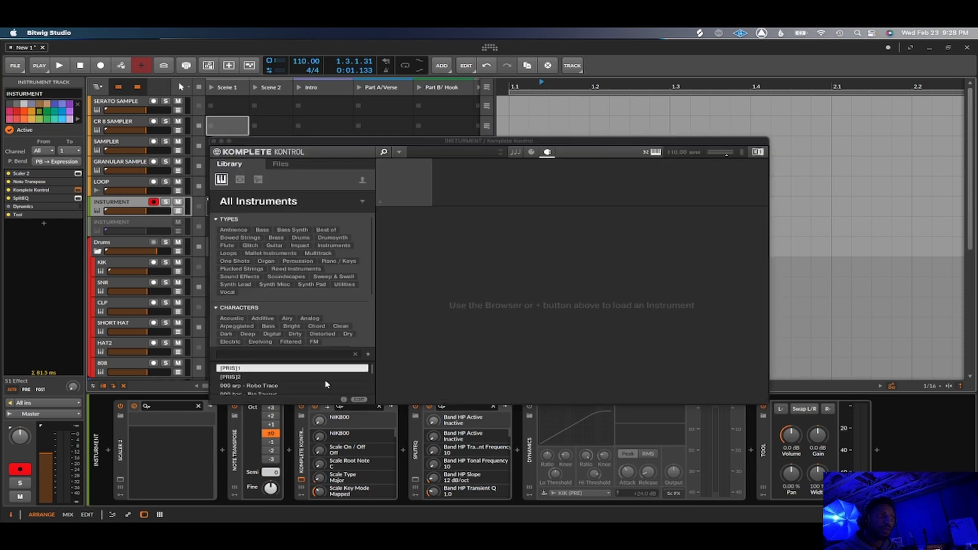
{"action": "left_click", "coordinate": [372, 206]}
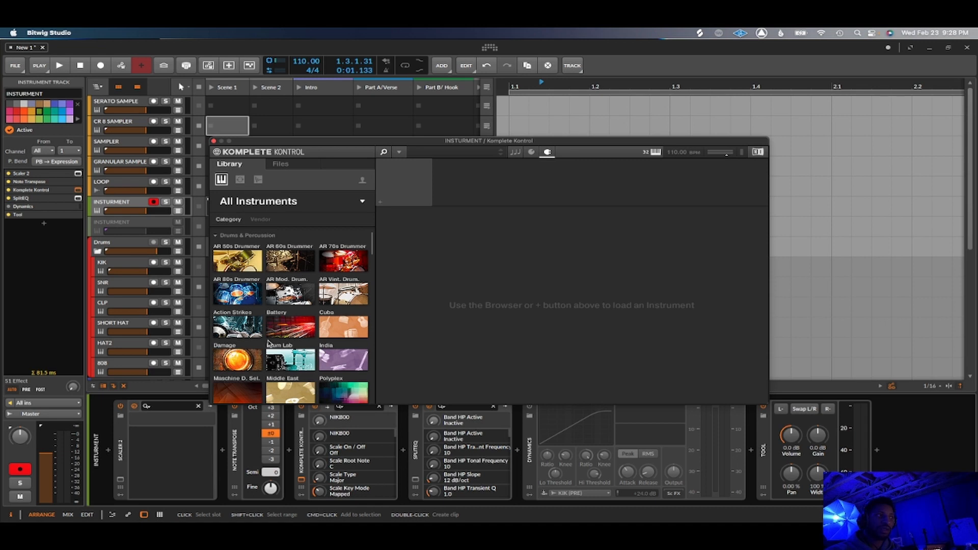
{"action": "left_click", "coordinate": [211, 150]}
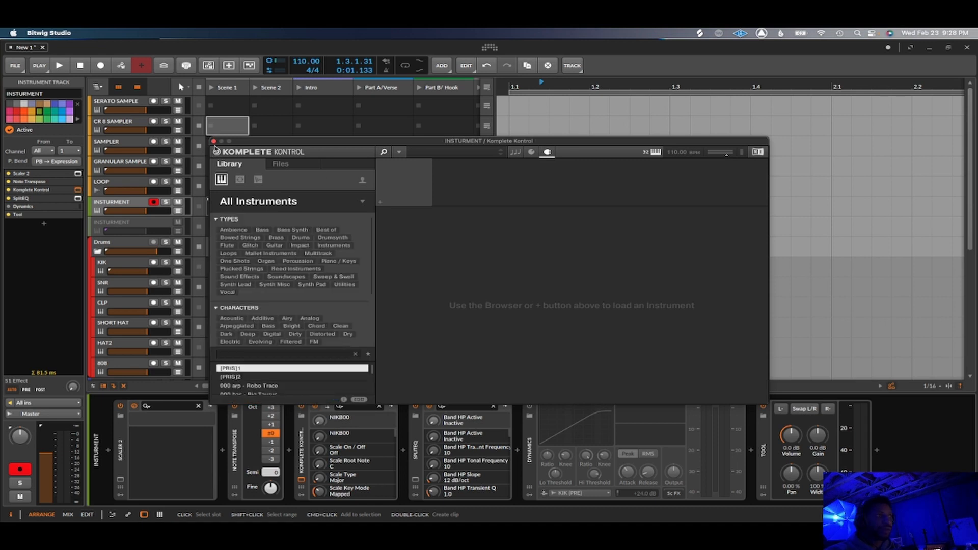
{"action": "left_click", "coordinate": [214, 141]}
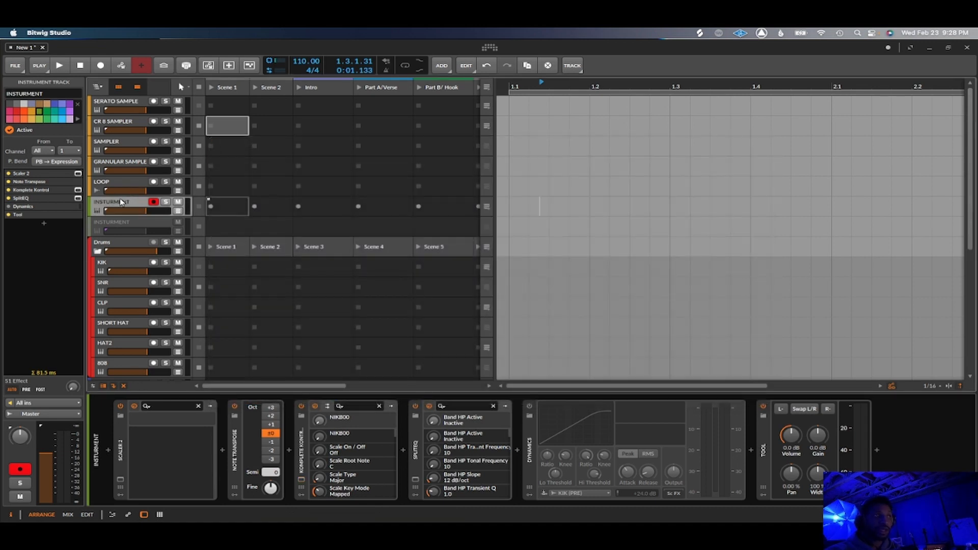
Compare the device chain of the deactivated INSTURMENT track with that of the active one above it.
{"action": "left_click", "coordinate": [160, 228]}
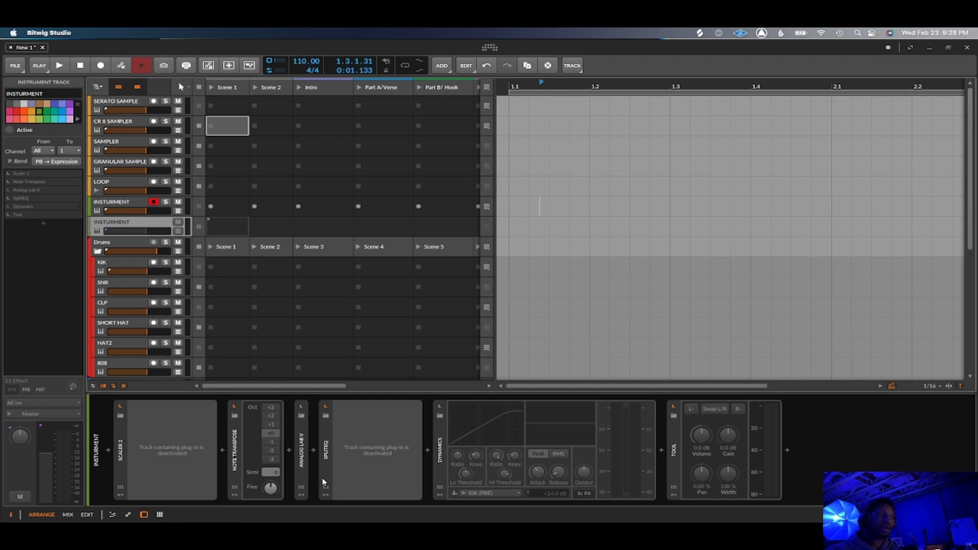
{"action": "left_click", "coordinate": [129, 207]}
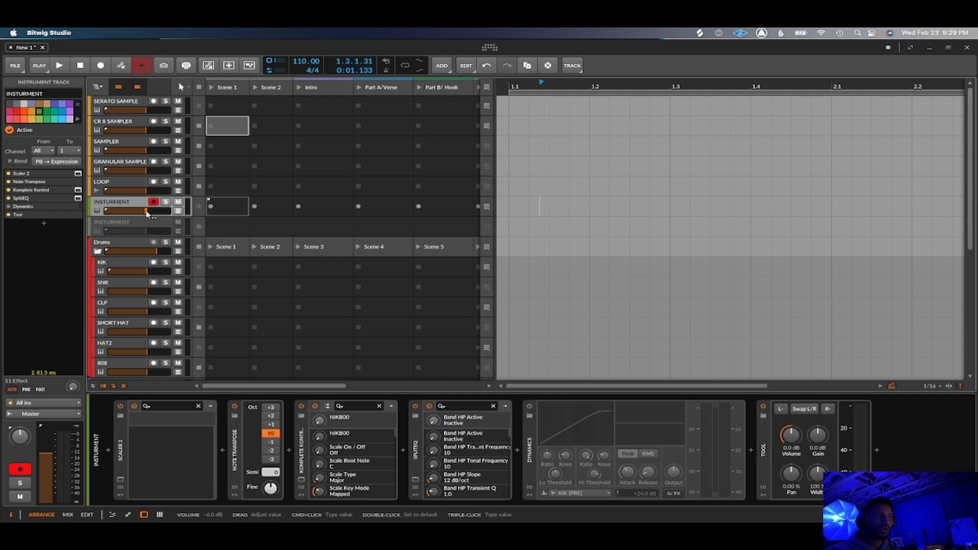
{"action": "left_click", "coordinate": [147, 224]}
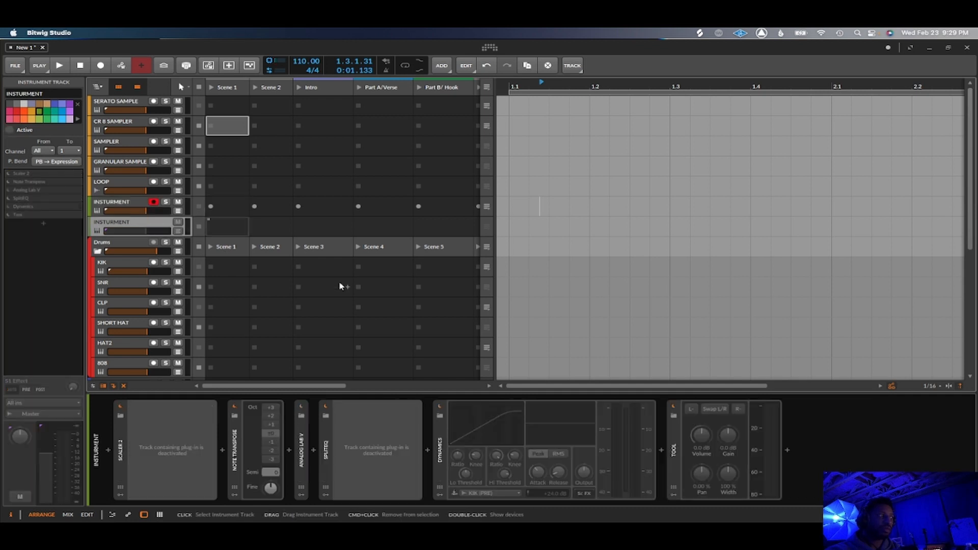
Show the Drums group's device chain and expand its UAD Empirical Labs Distressor and FATSO devices.
{"action": "left_click", "coordinate": [121, 241]}
{"action": "scroll", "coordinate": [165, 286], "scroll_direction": "down", "scroll_amount": 3}
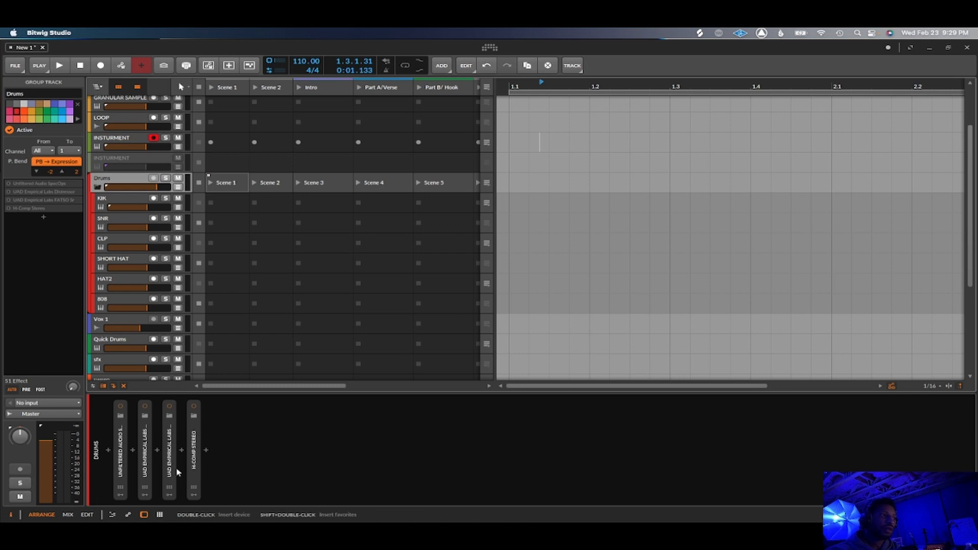
{"action": "double_click", "coordinate": [144, 468]}
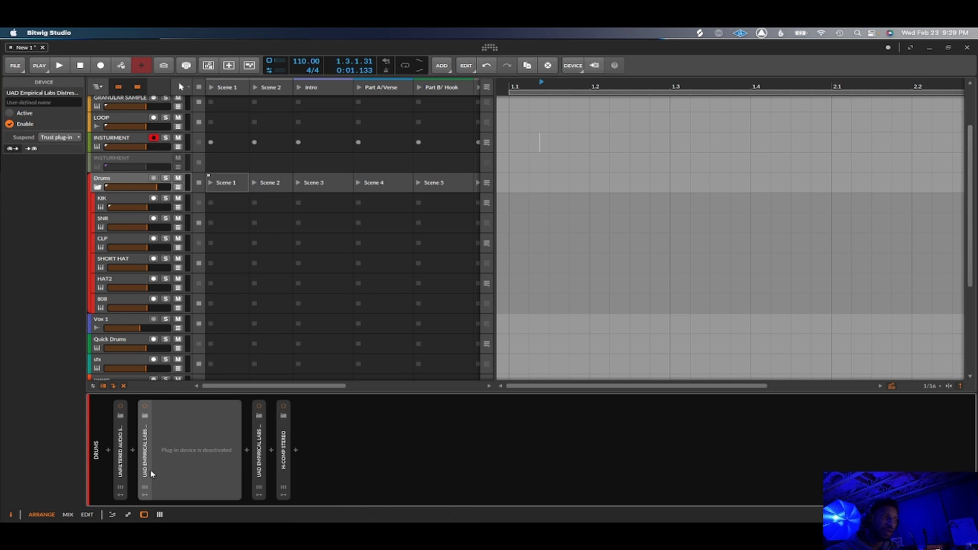
{"action": "double_click", "coordinate": [255, 461]}
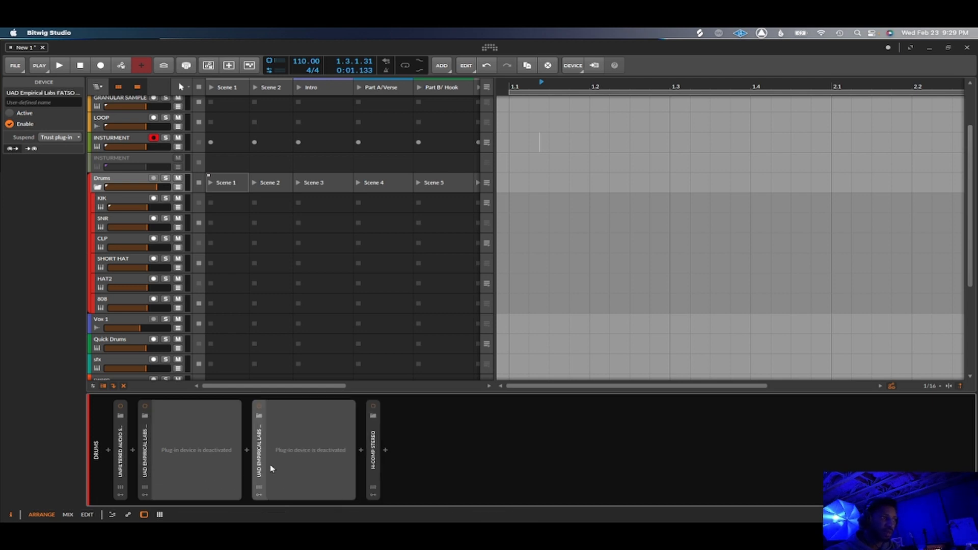
Activate the UAD Distressor on the Drums group, open and close its plug-in window, and switch the device off.
{"action": "left_click", "coordinate": [145, 407]}
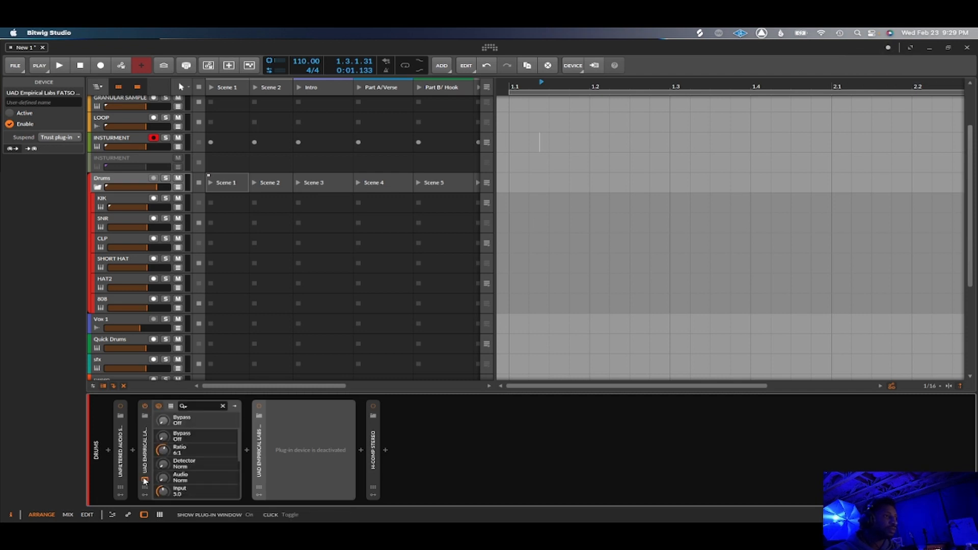
{"action": "left_click", "coordinate": [145, 480]}
{"action": "left_click", "coordinate": [145, 480]}
{"action": "left_click", "coordinate": [146, 406]}
Activate the UAD FATSO on the Drums group, view its plug-in window, then close it and switch the device off.
{"action": "left_click", "coordinate": [259, 406]}
{"action": "left_click", "coordinate": [259, 480]}
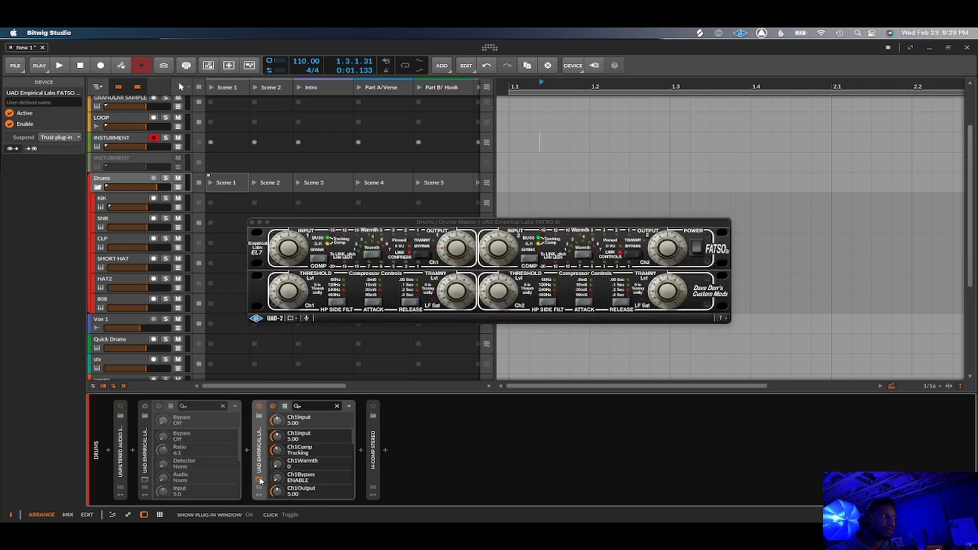
{"action": "left_click", "coordinate": [259, 480]}
{"action": "left_click", "coordinate": [258, 407]}
Activate the Unfiltered Audio SpecOps on the Drums group, view its plug-in window, and switch the device off.
{"action": "left_click", "coordinate": [120, 407]}
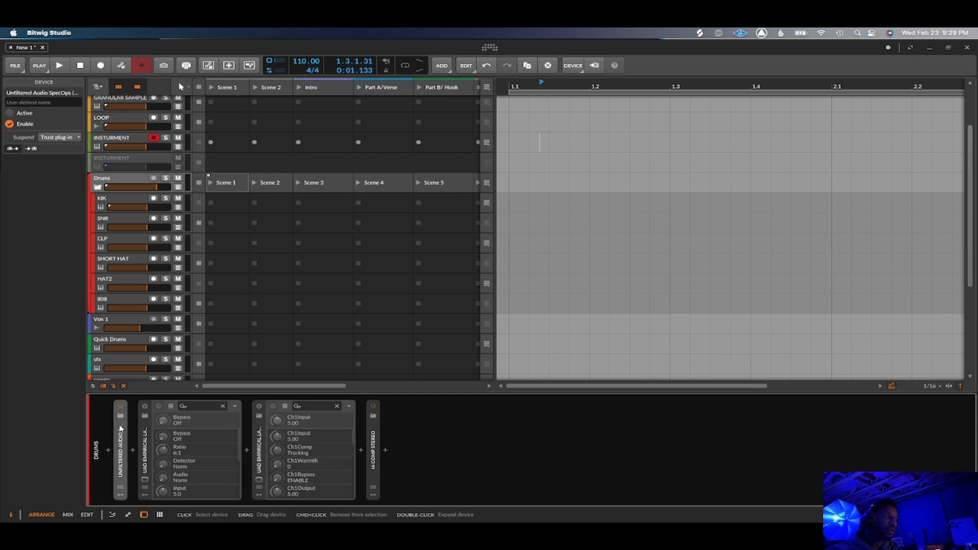
{"action": "left_click", "coordinate": [120, 480]}
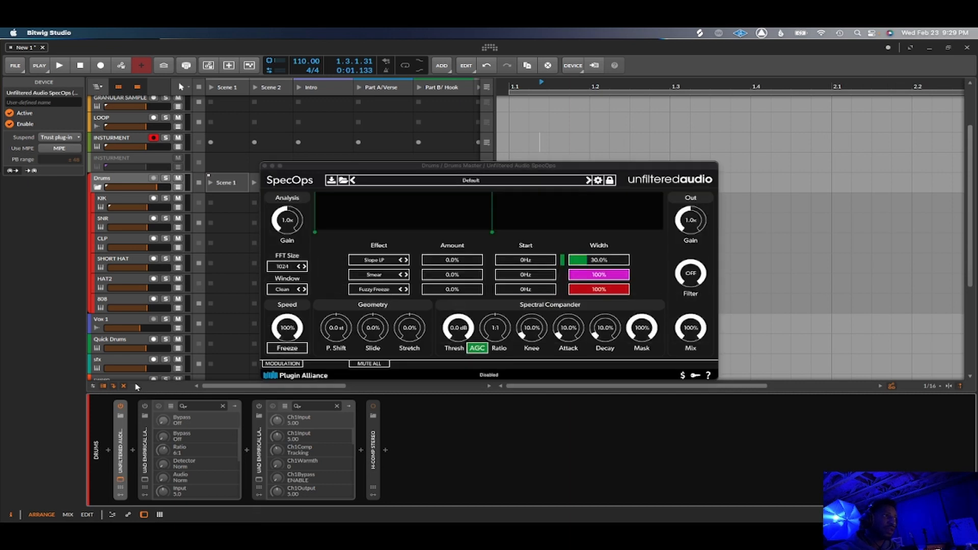
{"action": "left_click", "coordinate": [121, 407]}
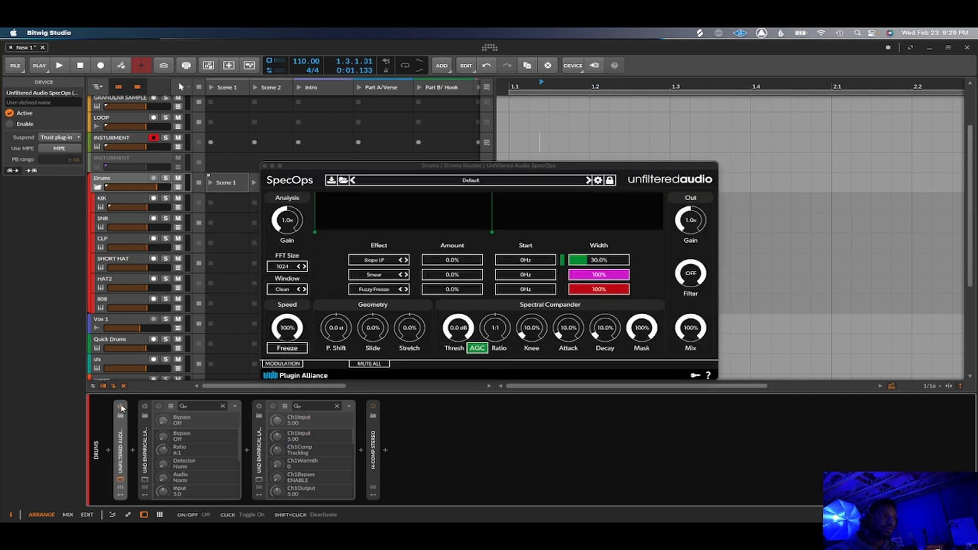
Collapse the UAD Empirical Labs FATSO and Distressor devices in the Drums group's chain.
{"action": "left_click", "coordinate": [256, 467]}
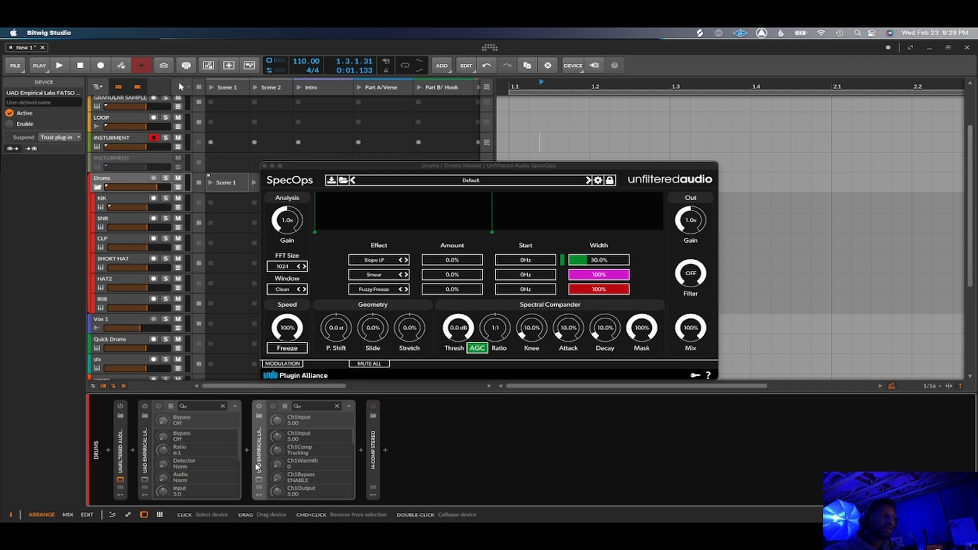
{"action": "double_click", "coordinate": [256, 466]}
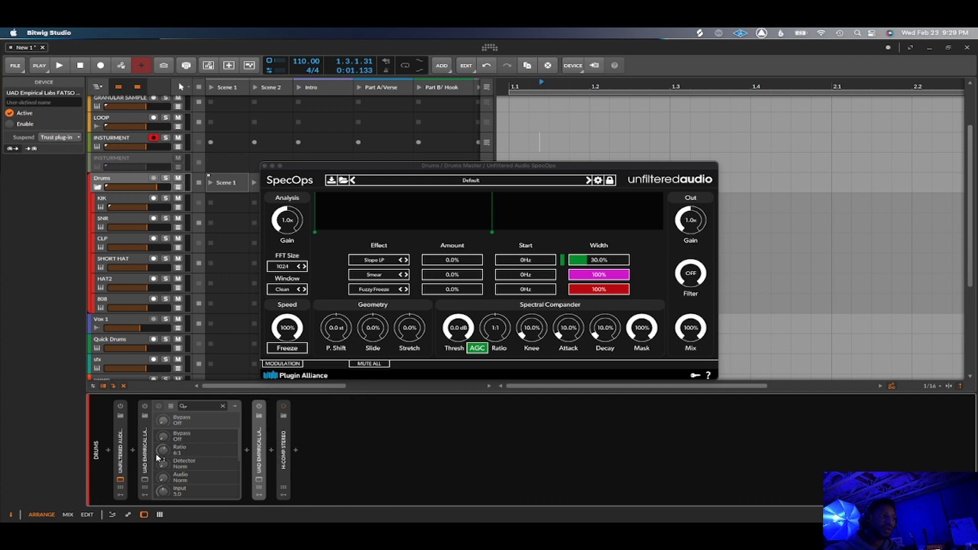
{"action": "double_click", "coordinate": [145, 449]}
Show the KIK track's device chain and switch on its Note Length device.
{"action": "left_click", "coordinate": [120, 197]}
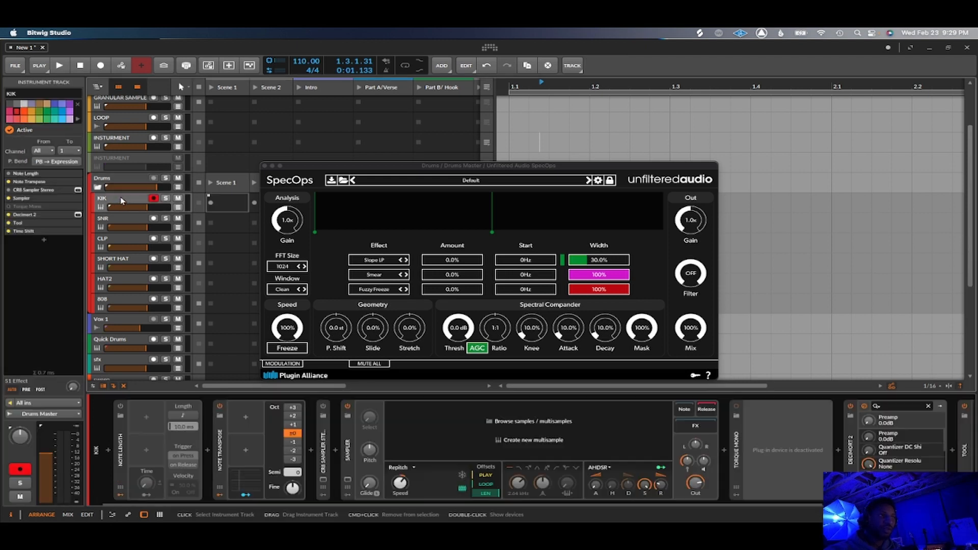
{"action": "left_click", "coordinate": [120, 408]}
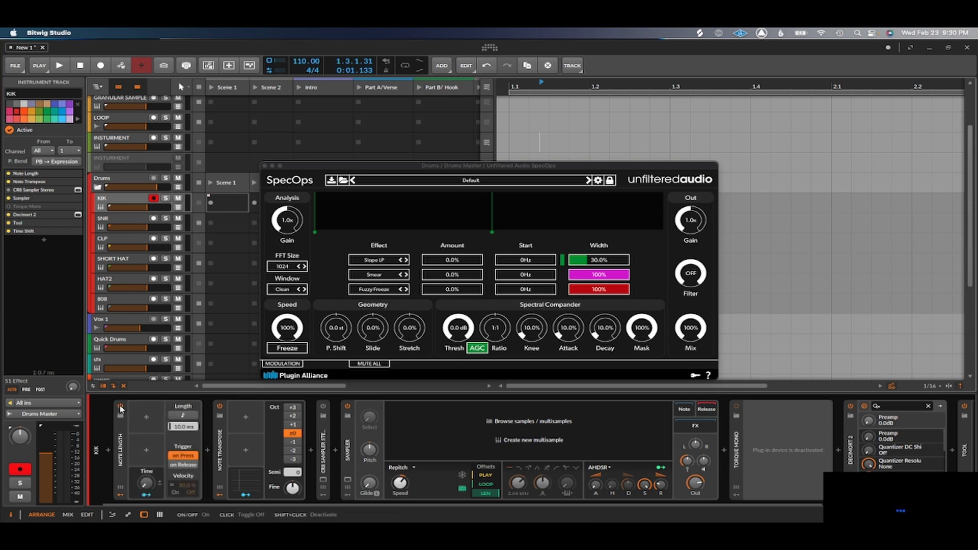
Create a clip in the KIK track's Scene 1 slot and draw one long note from the clip's start.
{"action": "left_click", "coordinate": [227, 207]}
{"action": "double_click", "coordinate": [226, 207]}
{"action": "left_click_drag", "start_coordinate": [176, 406], "coordinate": [459, 406]}
Return to the KIK track's device chain, collapse its Sampler, and select the CR8 Sampler Stereo device.
{"action": "left_click", "coordinate": [114, 198]}
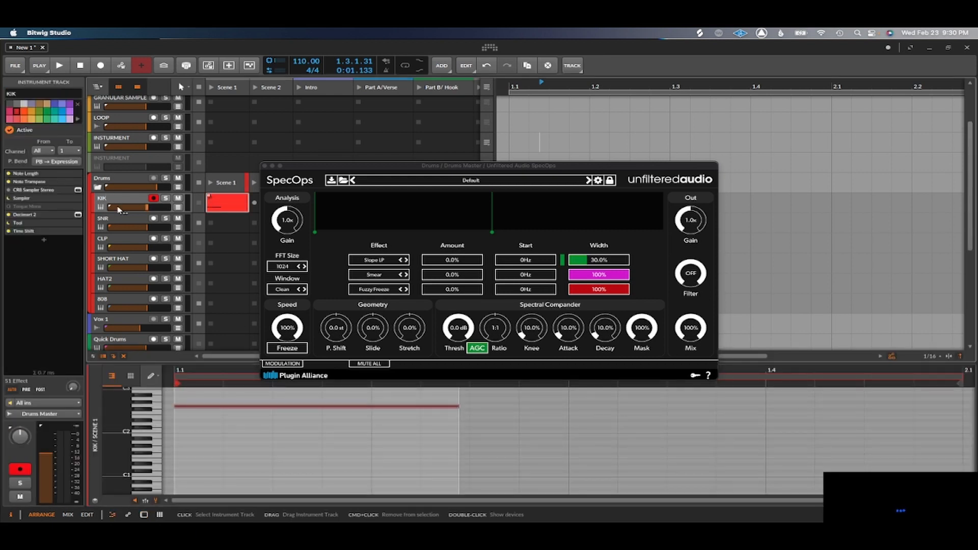
{"action": "double_click", "coordinate": [117, 208]}
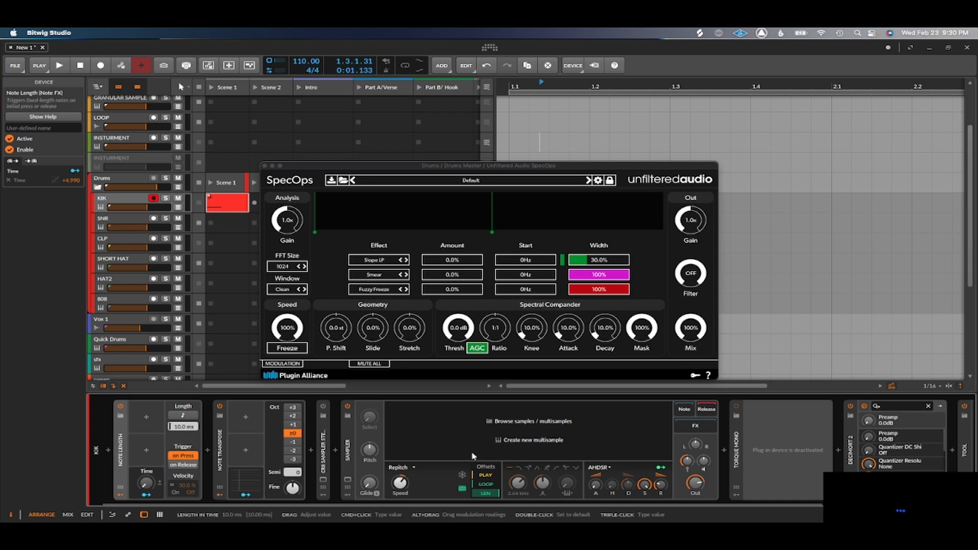
{"action": "mouse_move", "coordinate": [661, 483]}
{"action": "left_click_drag", "start_coordinate": [661, 485], "coordinate": [661, 502]}
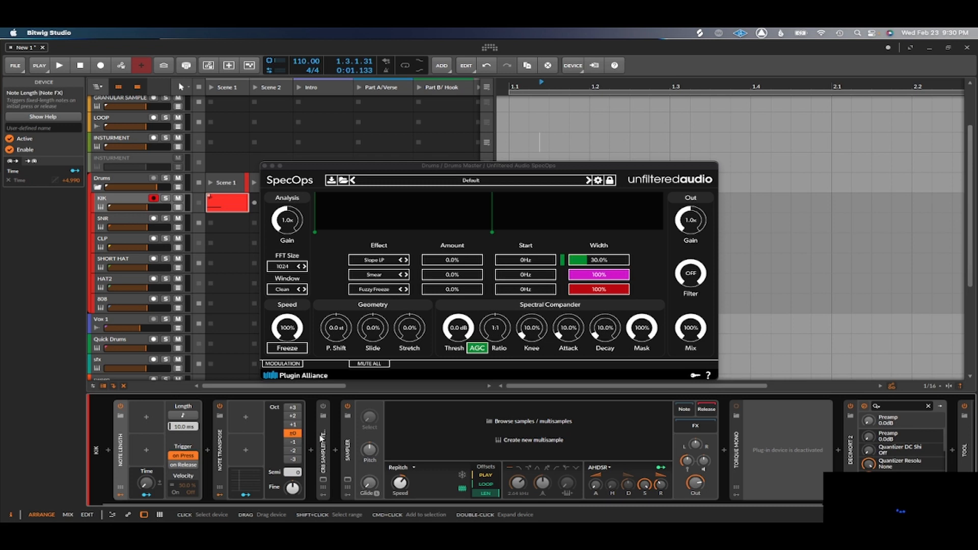
{"action": "double_click", "coordinate": [348, 444]}
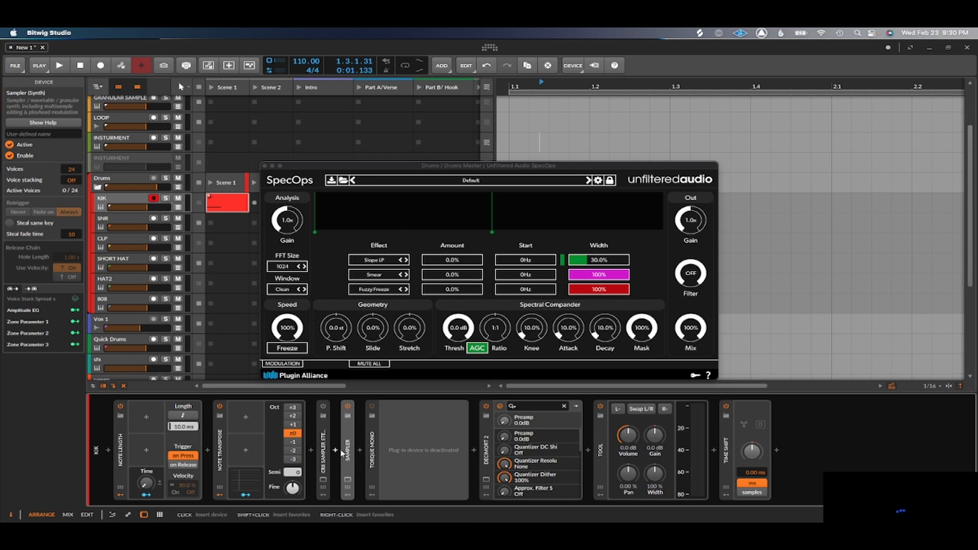
{"action": "left_click", "coordinate": [324, 461]}
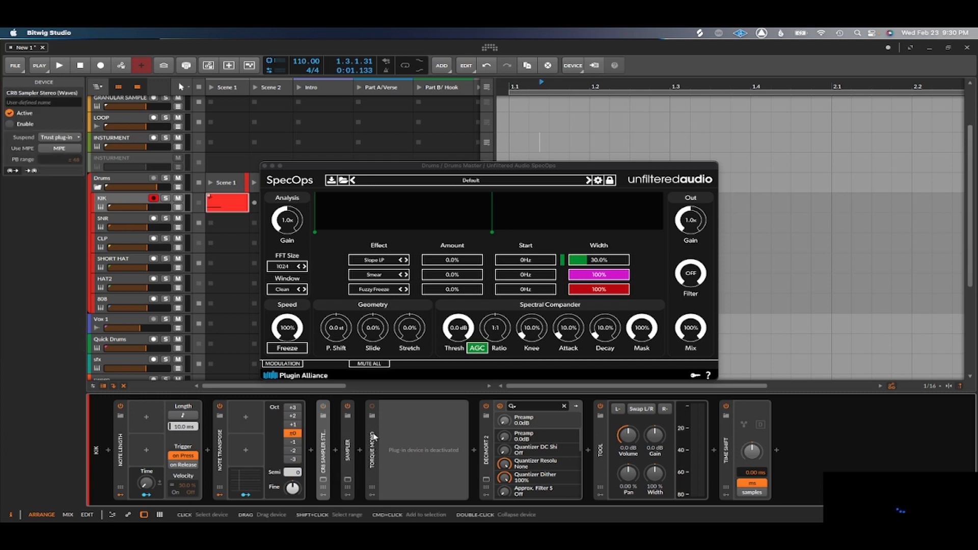
Activate the Torque Mono on the KIK track and view its plug-in window, then replace it with the Decimort 2 window.
{"action": "left_click", "coordinate": [373, 407]}
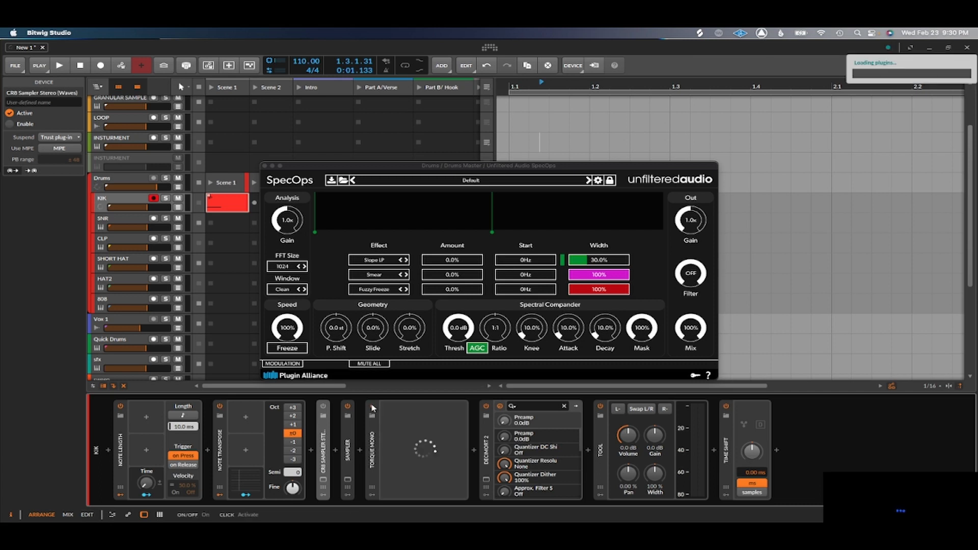
{"action": "left_click", "coordinate": [372, 480]}
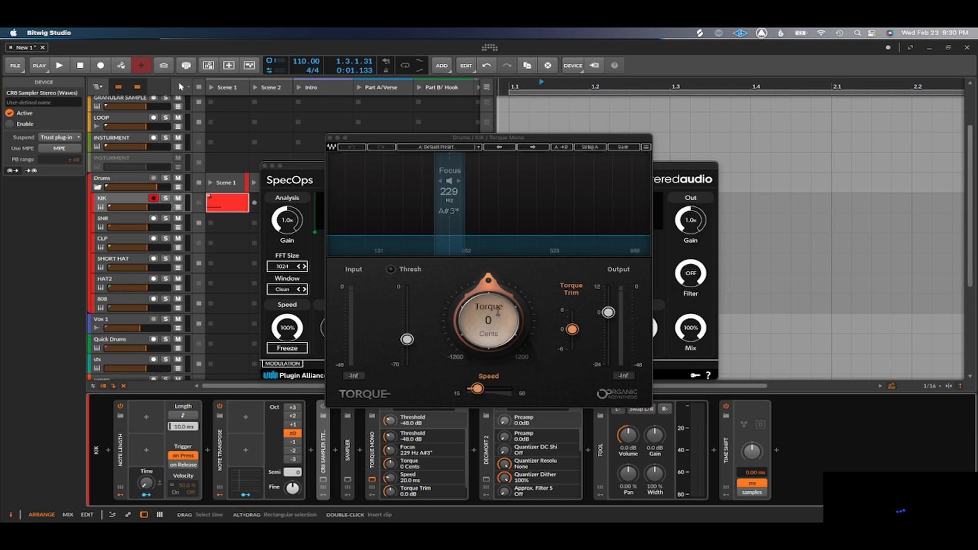
{"action": "left_click", "coordinate": [489, 477]}
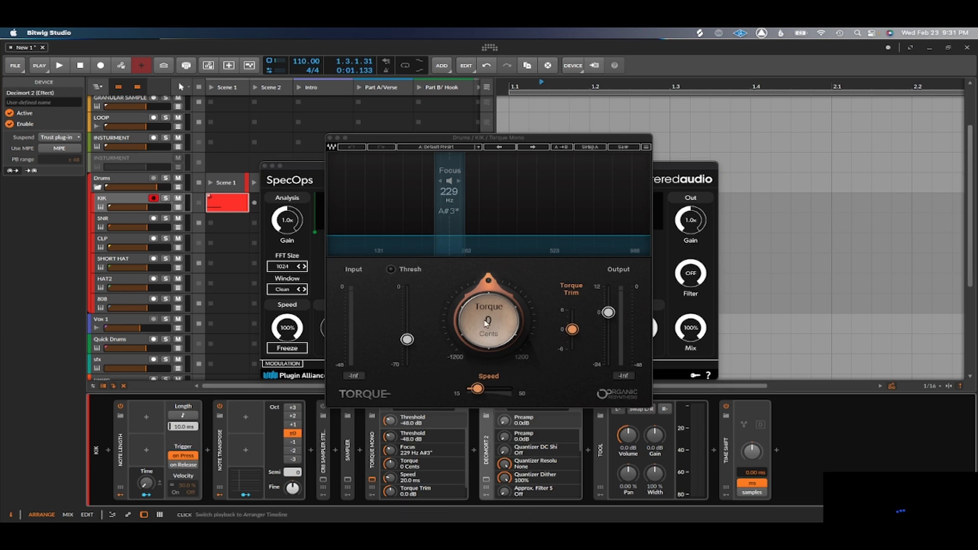
{"action": "left_click", "coordinate": [332, 138]}
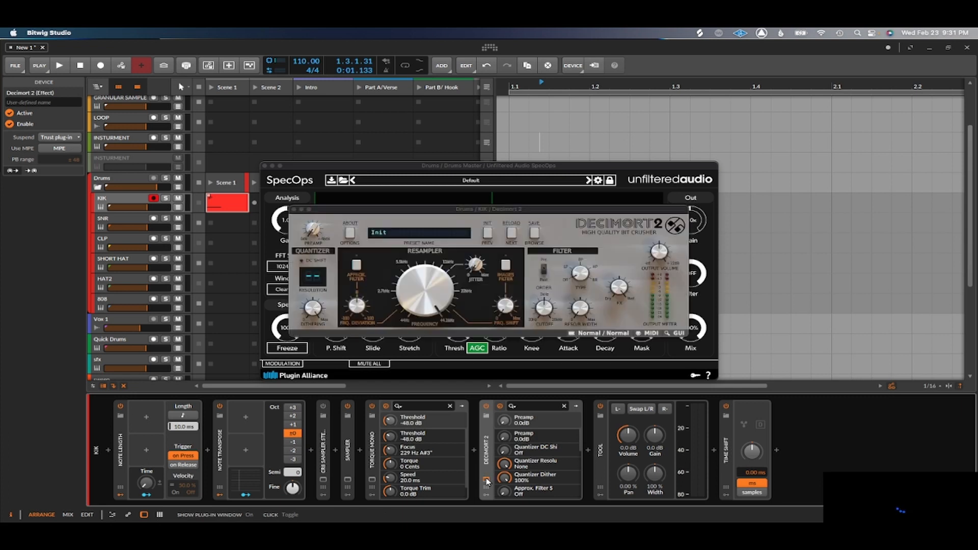
Set the resampler frequency of the KIK track's Decimort 2 to 23320 Hz.
{"action": "left_click_drag", "start_coordinate": [426, 281], "coordinate": [418, 304]}
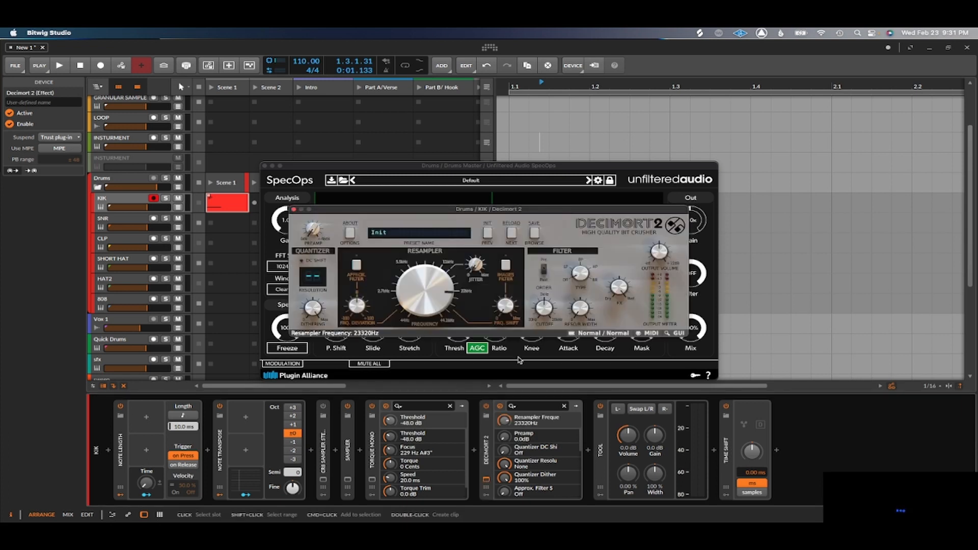
{"action": "left_click", "coordinate": [607, 464]}
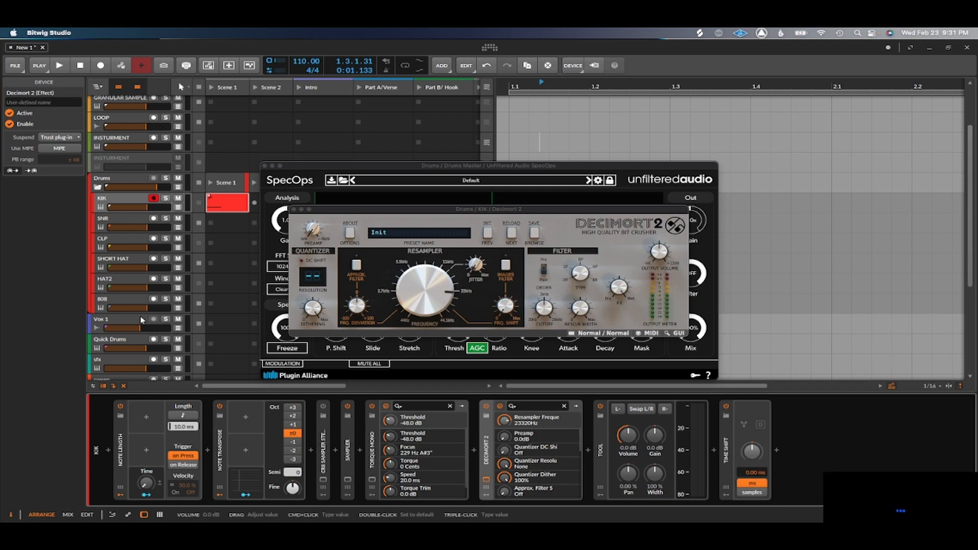
Look through the device chains of SNR, CLP, SHORT HAT, HAT2, 808 and Vox 1, and disarm the 808 track.
{"action": "left_click", "coordinate": [127, 224]}
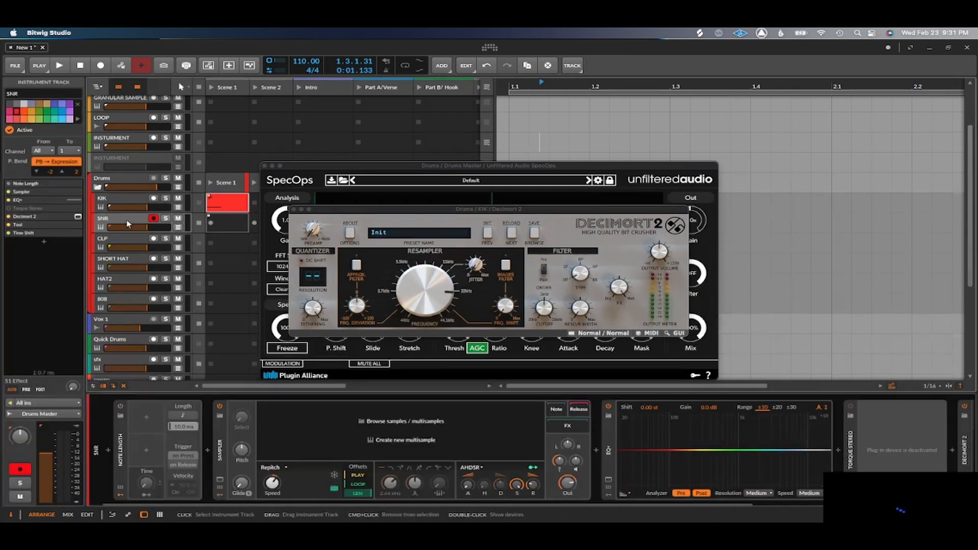
{"action": "left_click", "coordinate": [126, 244]}
{"action": "left_click", "coordinate": [128, 262]}
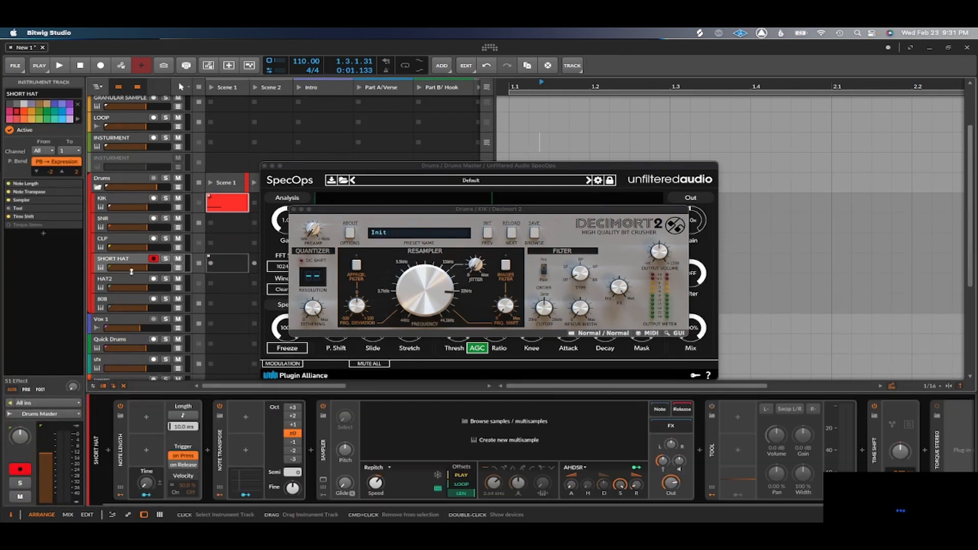
{"action": "left_click", "coordinate": [144, 284]}
{"action": "left_click", "coordinate": [130, 305]}
{"action": "left_click", "coordinate": [123, 327]}
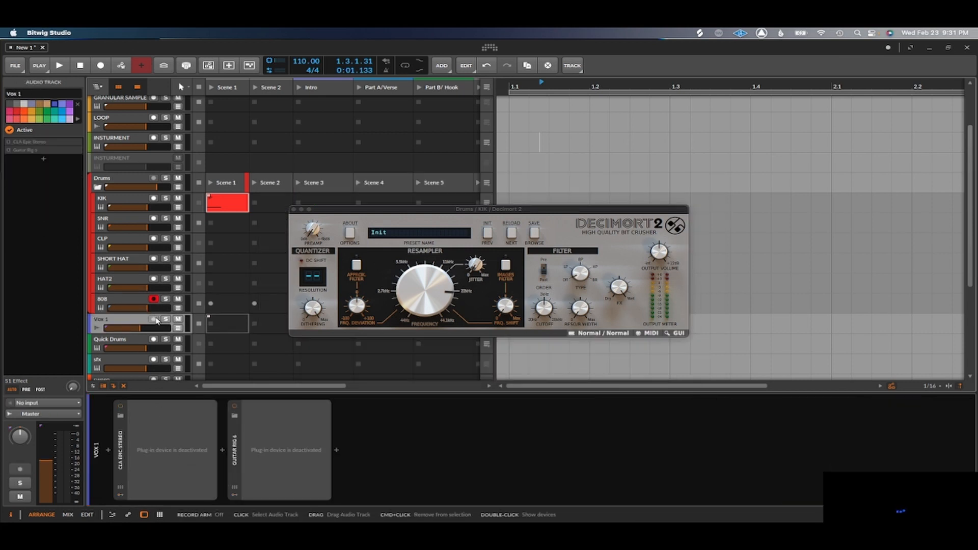
{"action": "left_click", "coordinate": [153, 299]}
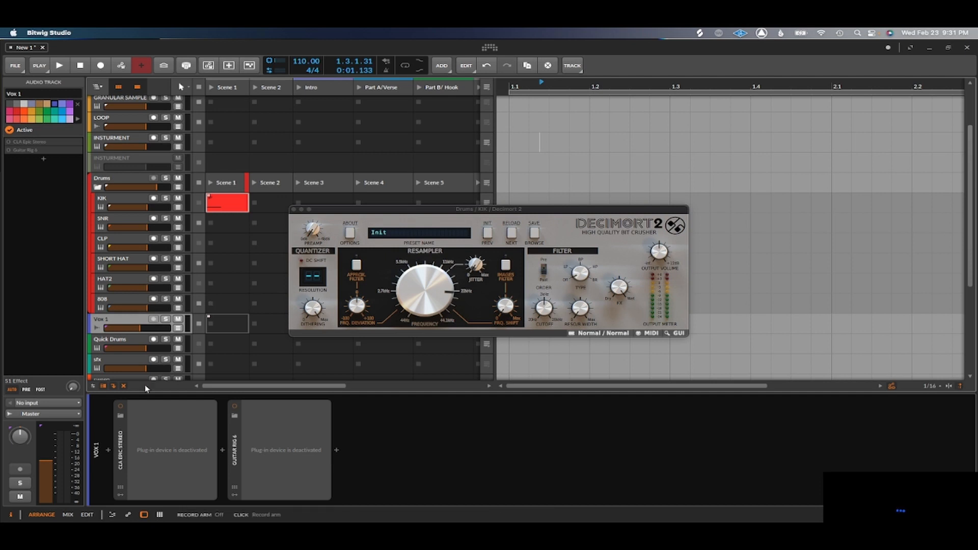
Activate CLA Epic Stereo and Guitar Rig 6 on the Vox 1 track, and view and close the Guitar Rig 6 window.
{"action": "left_click", "coordinate": [121, 407]}
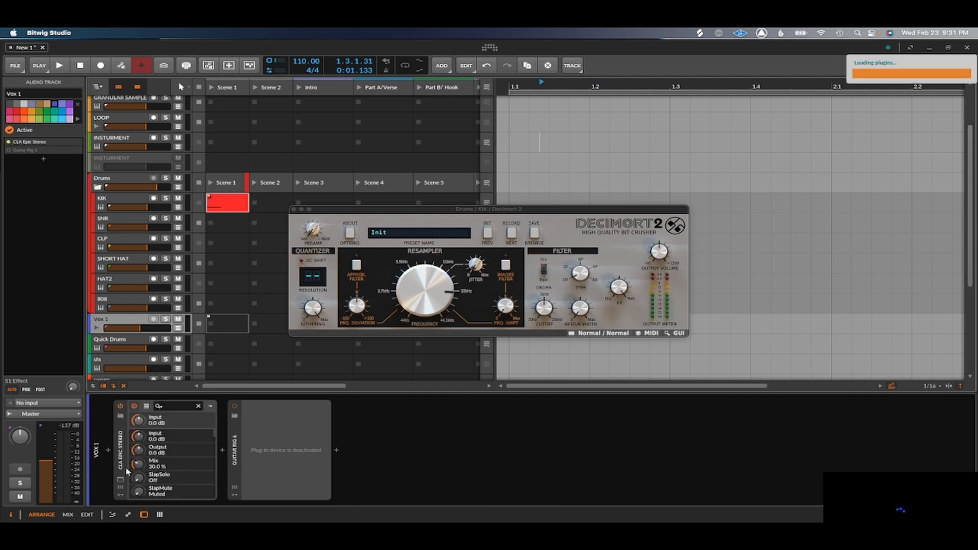
{"action": "left_click", "coordinate": [120, 480]}
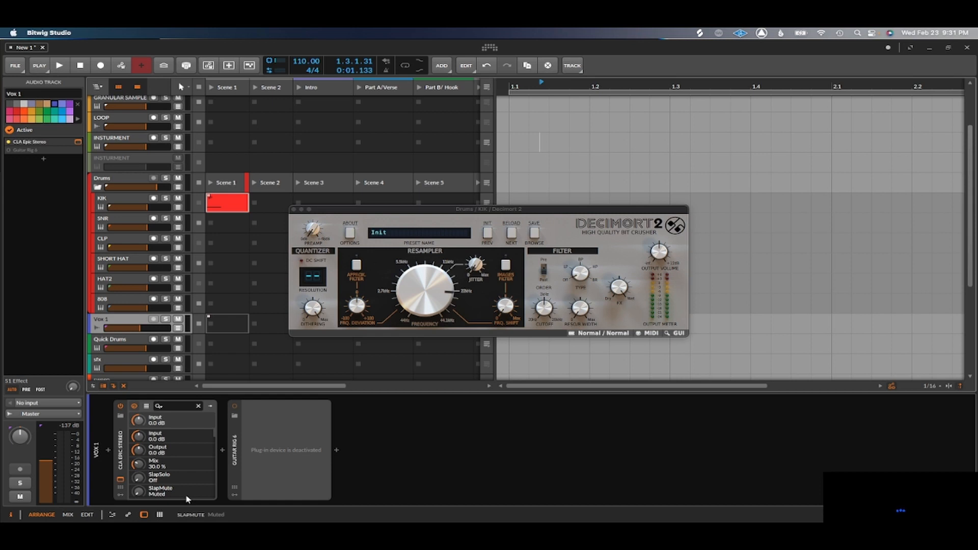
{"action": "left_click", "coordinate": [235, 407]}
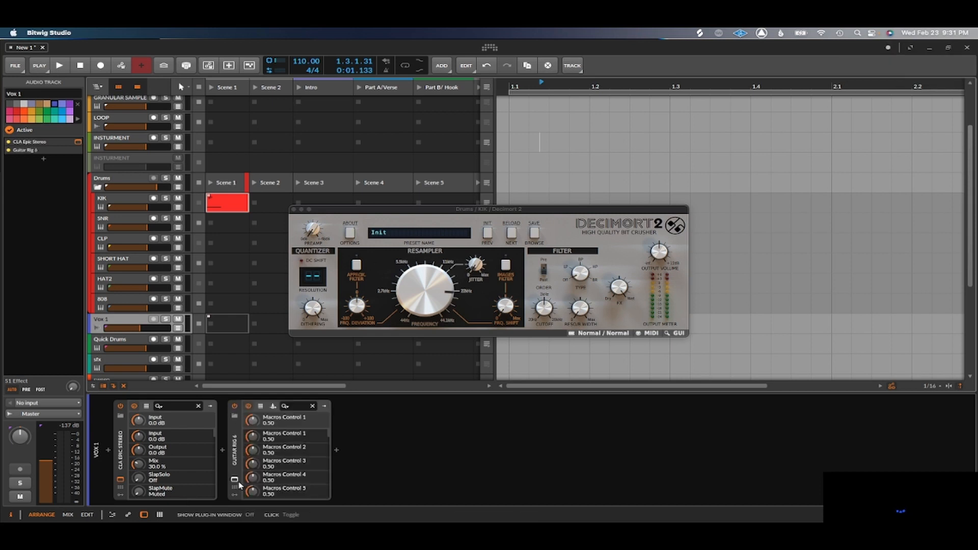
{"action": "left_click", "coordinate": [235, 479]}
{"action": "left_click", "coordinate": [235, 481]}
{"action": "left_click", "coordinate": [235, 480]}
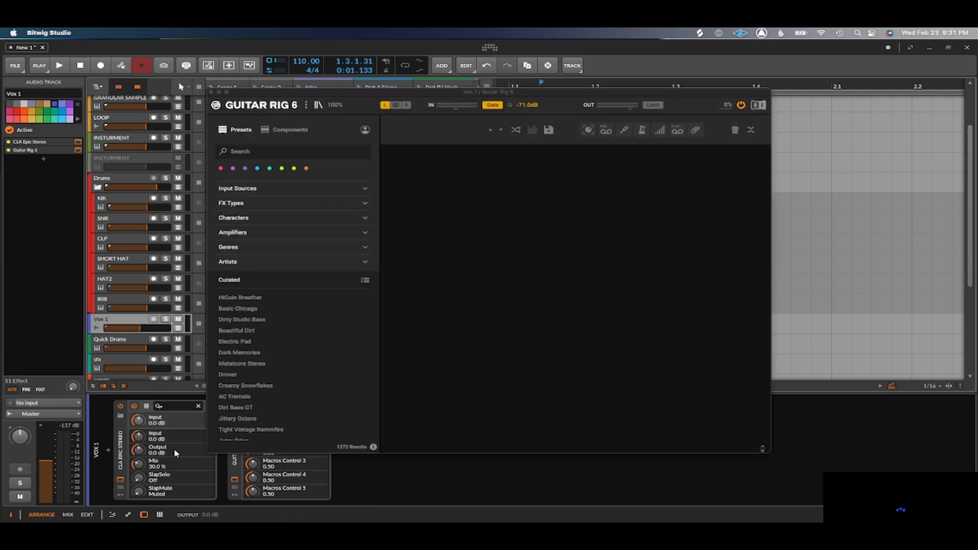
{"action": "left_click", "coordinate": [212, 92]}
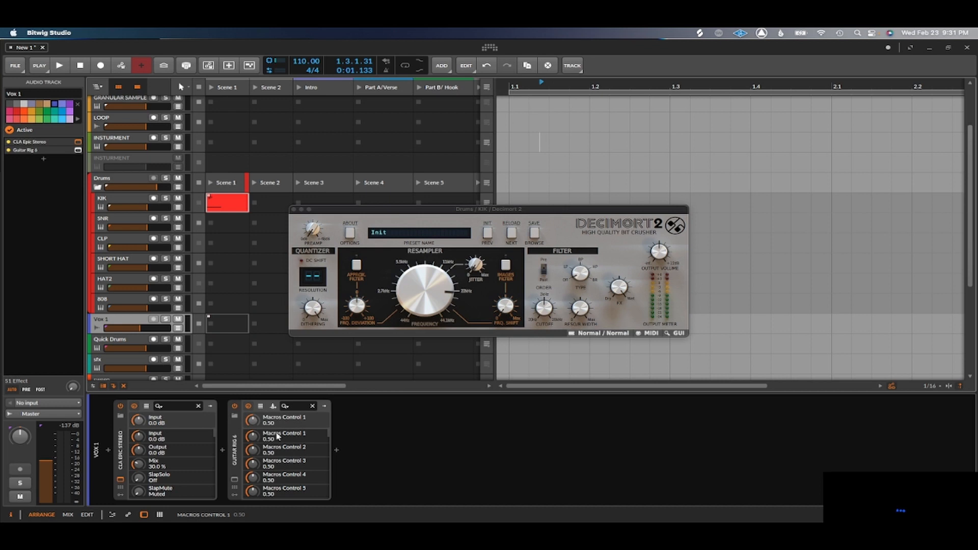
Insert Waves Tune Real-Time Mono at the start of the Vox 1 chain, close its plug-in window, and collapse the device.
{"action": "left_click", "coordinate": [236, 440]}
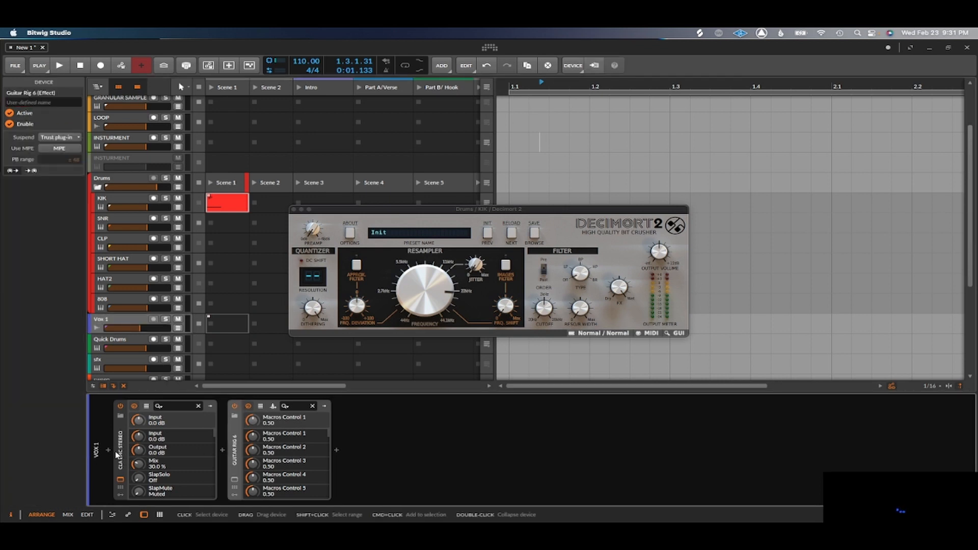
{"action": "left_click", "coordinate": [108, 450]}
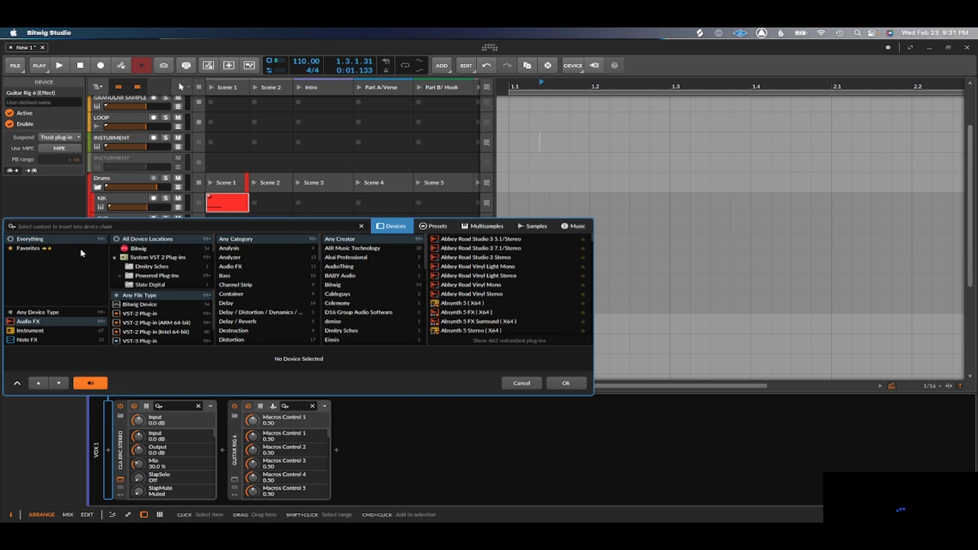
{"action": "type", "text": "wave"}
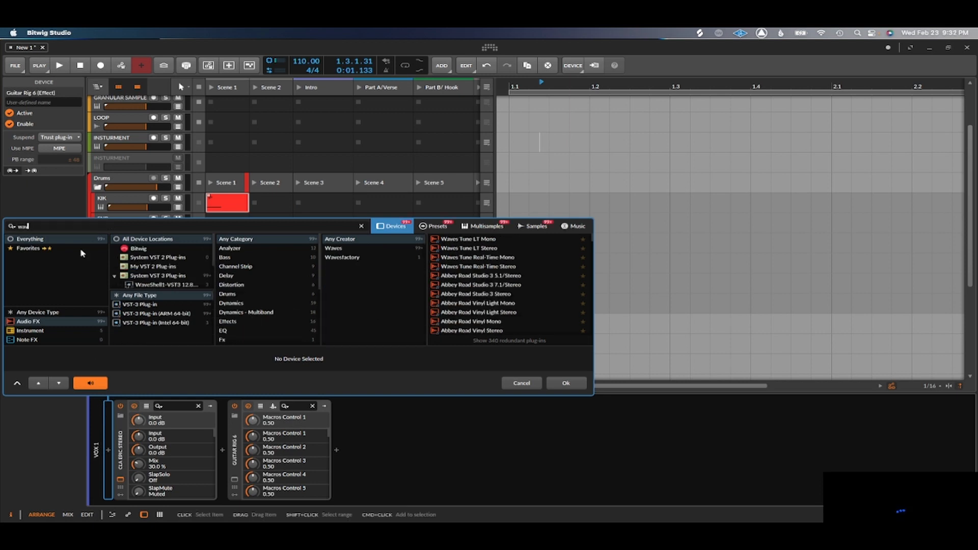
{"action": "double_click", "coordinate": [472, 259]}
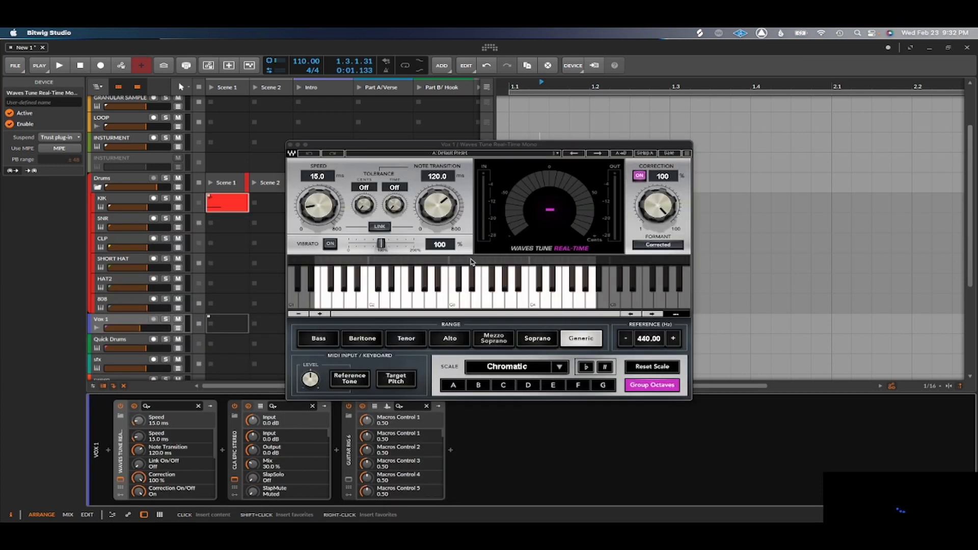
{"action": "left_click", "coordinate": [291, 145]}
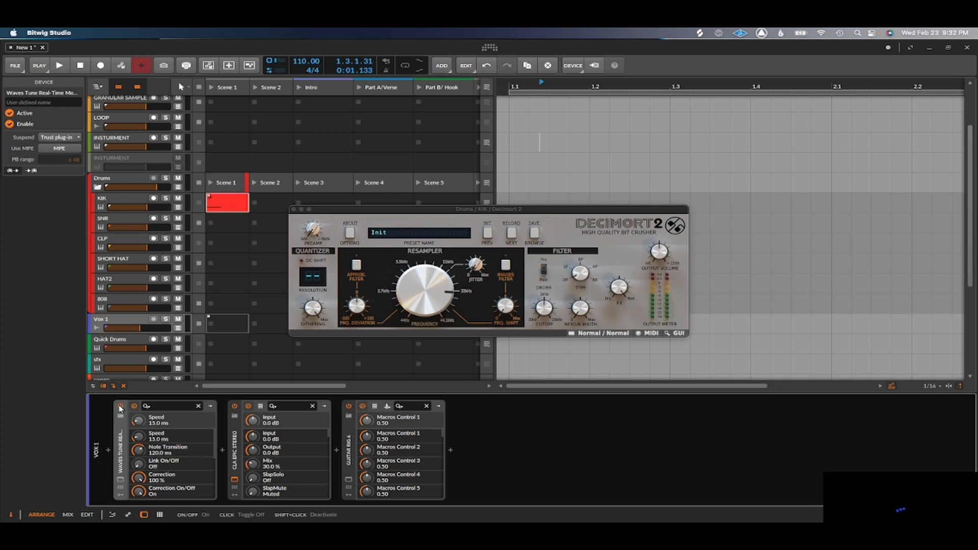
{"action": "double_click", "coordinate": [124, 454]}
Show the device chain of the Quick Drums track and that of the sfx track.
{"action": "scroll", "coordinate": [144, 308], "scroll_direction": "down", "scroll_amount": 1}
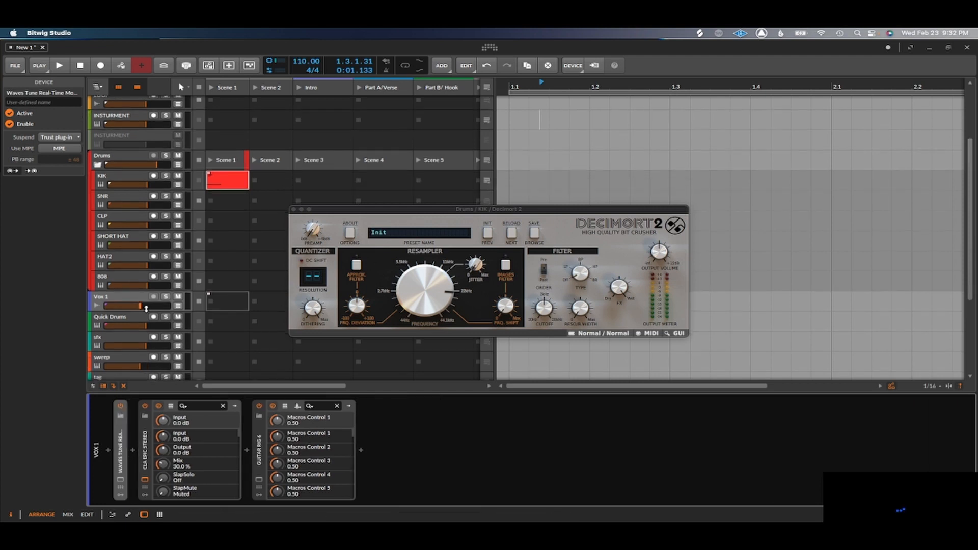
{"action": "left_click", "coordinate": [140, 317]}
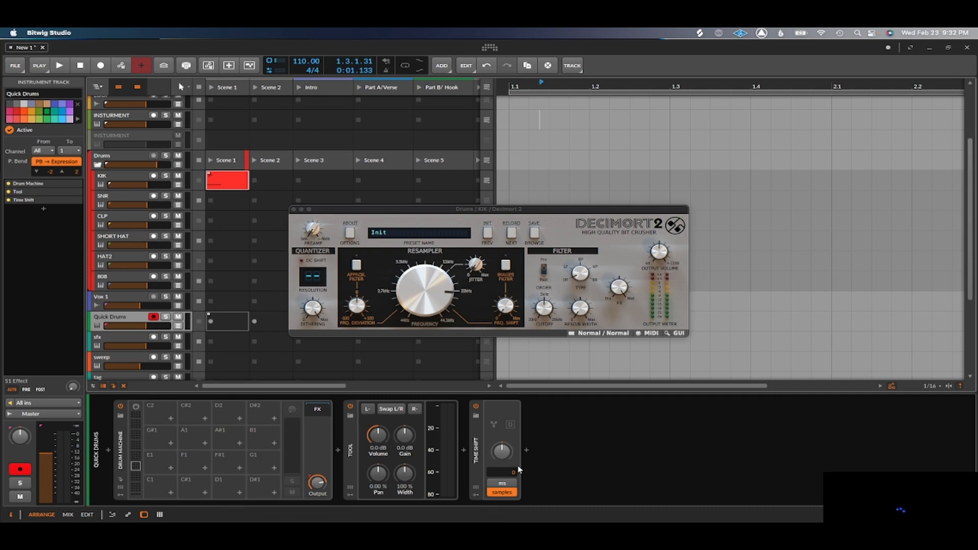
{"action": "left_click", "coordinate": [127, 340]}
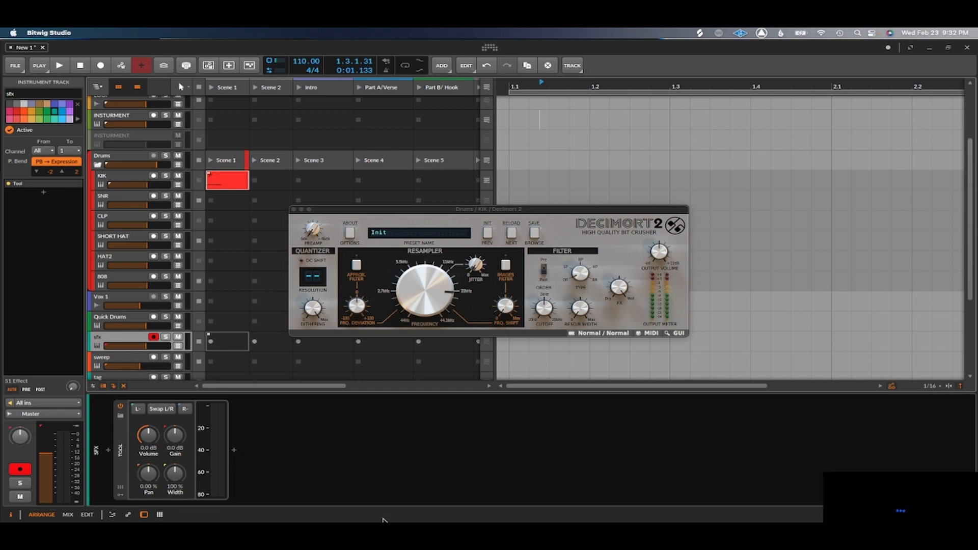
Look through the devices of the sweep and tag tracks, viewing and closing theRiser's plug-in window on sweep.
{"action": "scroll", "coordinate": [201, 377], "scroll_direction": "down", "scroll_amount": 5}
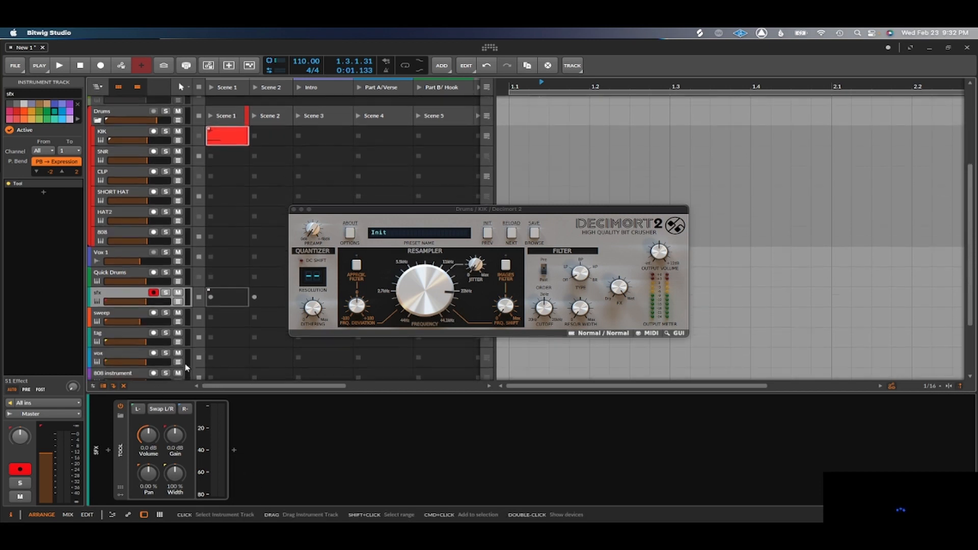
{"action": "left_click", "coordinate": [113, 258]}
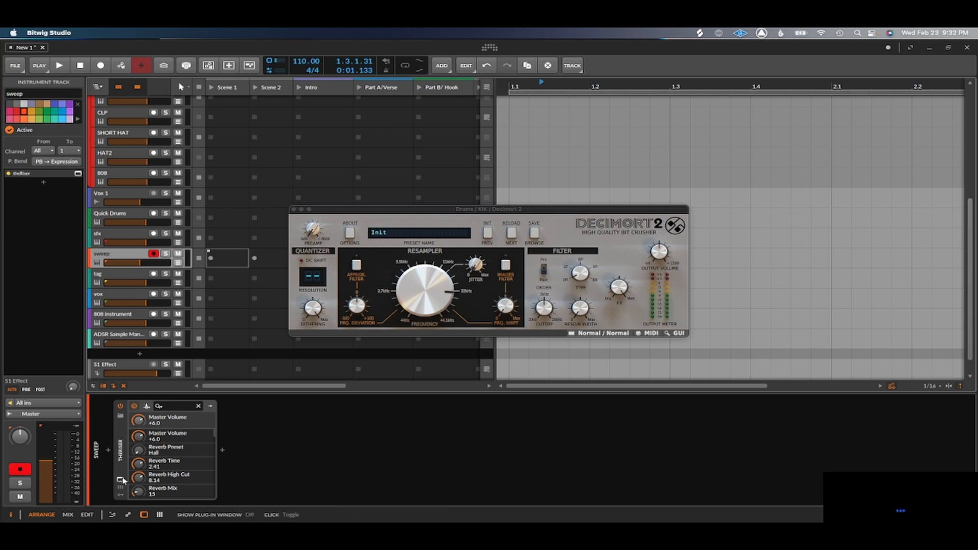
{"action": "left_click", "coordinate": [121, 479]}
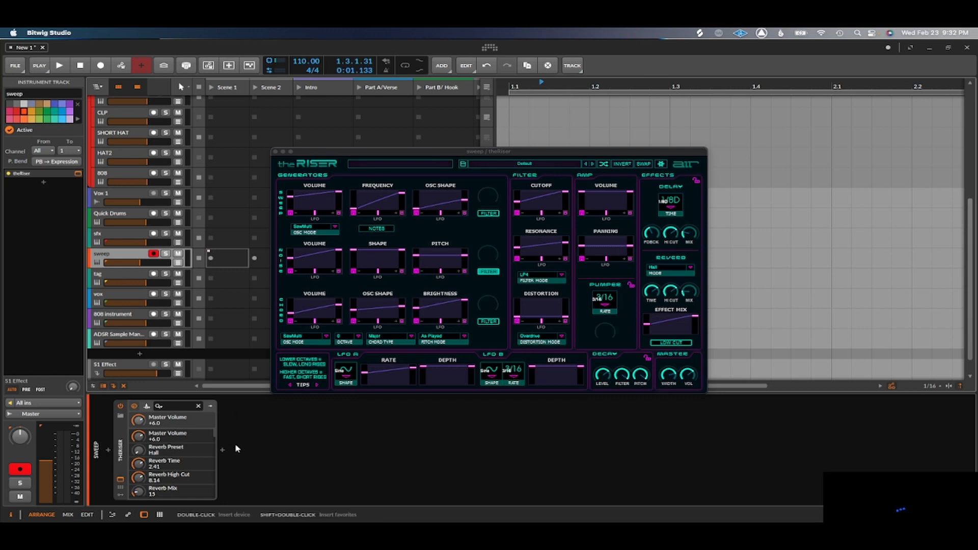
{"action": "left_click", "coordinate": [276, 151]}
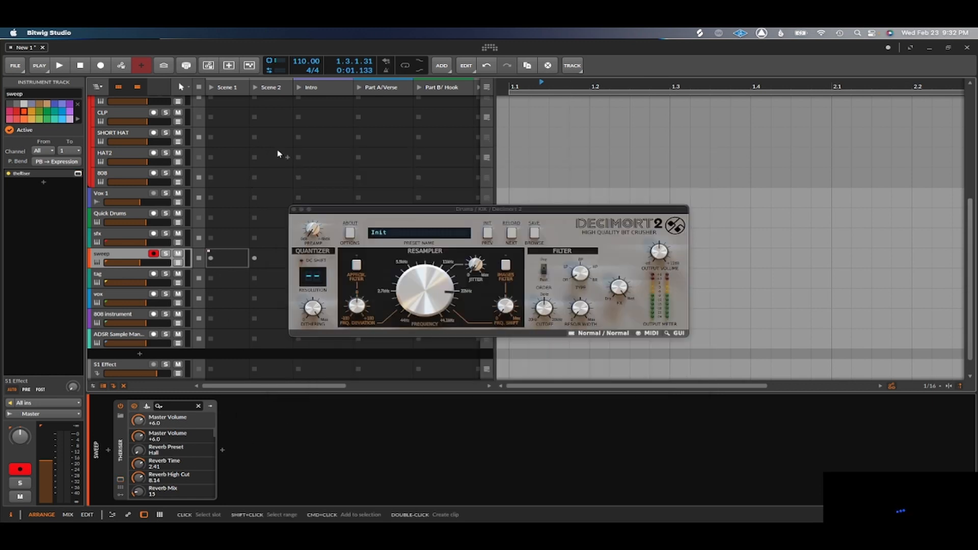
{"action": "left_click", "coordinate": [125, 280]}
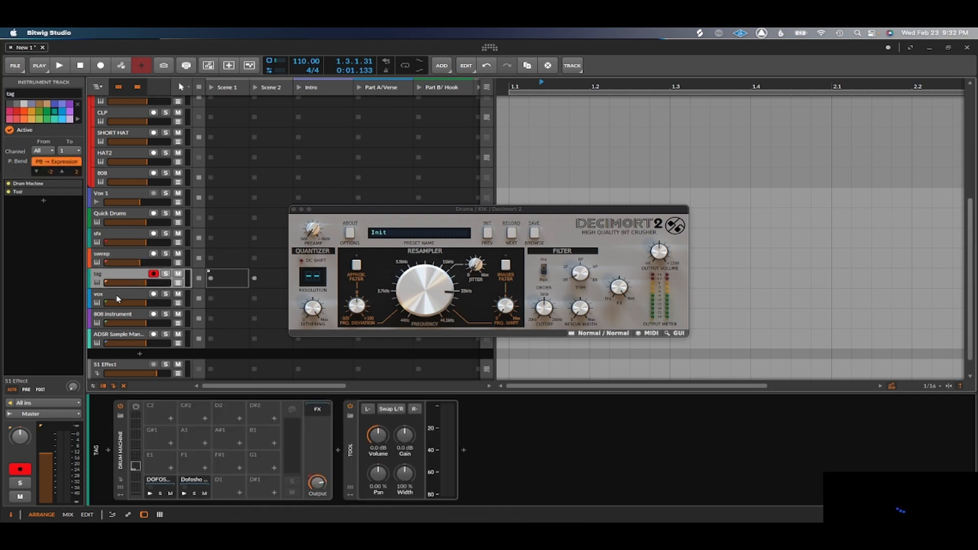
Delete the vox track, and view and close the SubLab plug-in window on the 808 instrument track.
{"action": "left_click", "coordinate": [117, 299]}
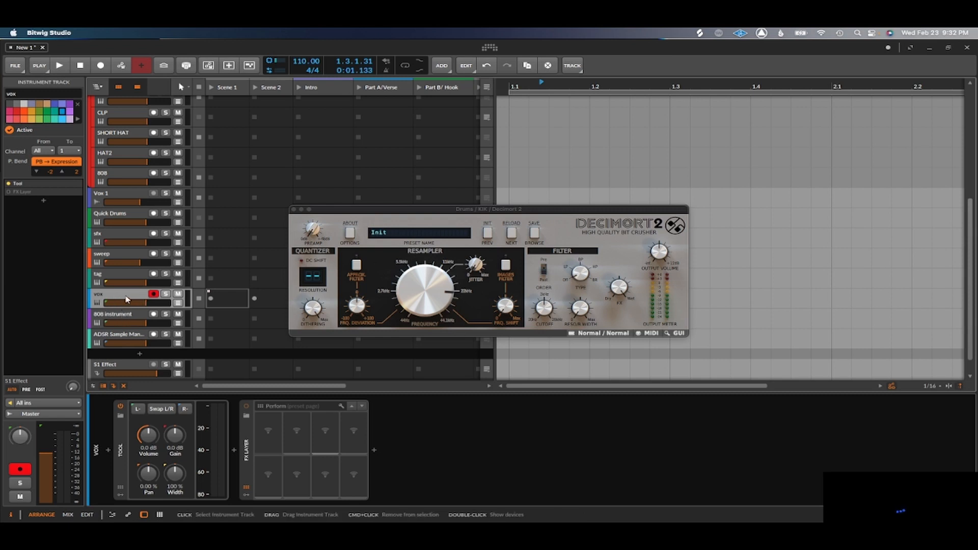
{"action": "key", "text": "Delete"}
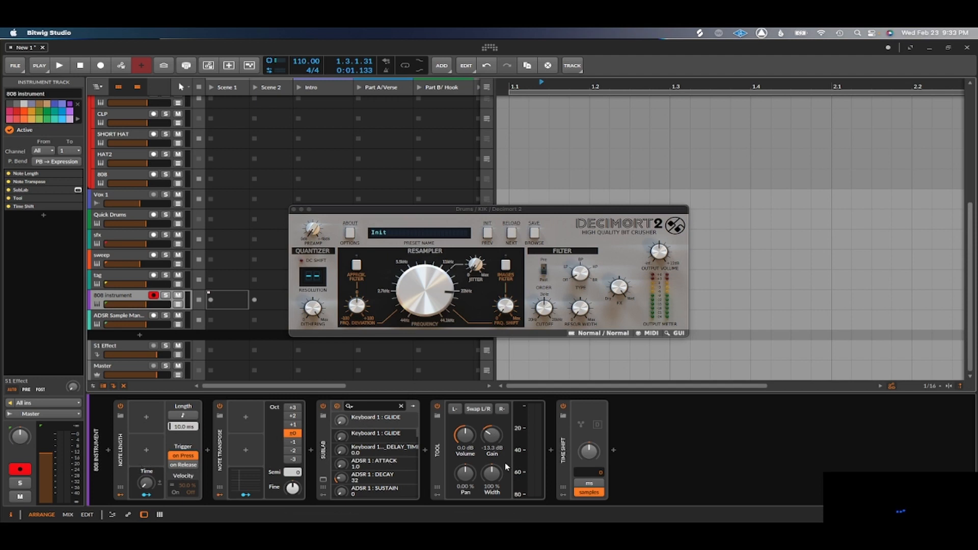
{"action": "left_click", "coordinate": [323, 480]}
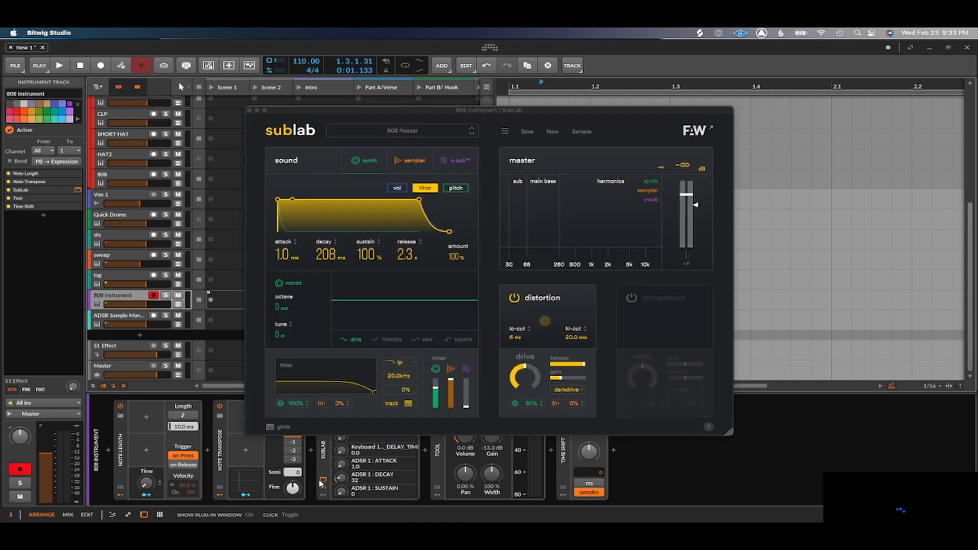
{"action": "left_click", "coordinate": [322, 480]}
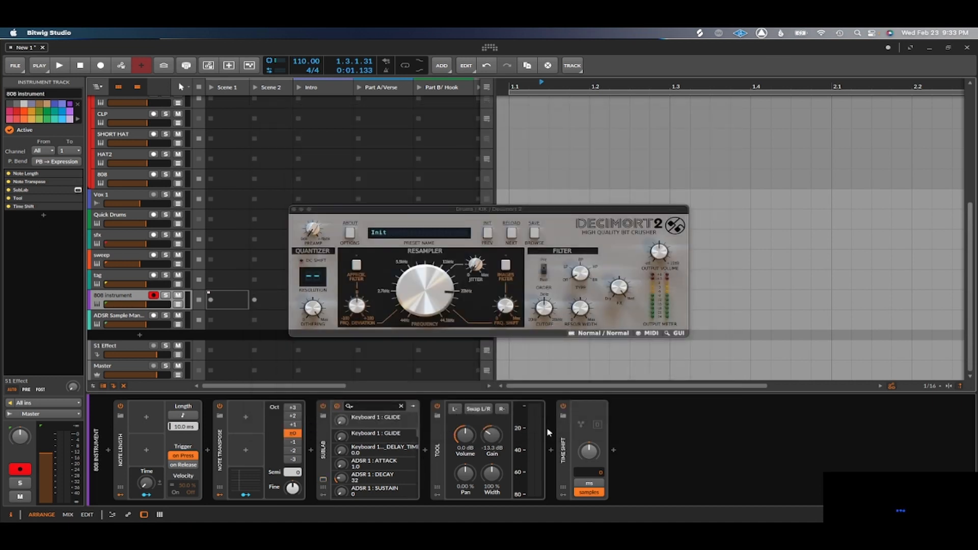
View and close the ADSR Sample Manager plug-in window, and delete the ADSR Sample Manager track.
{"action": "left_click", "coordinate": [137, 320]}
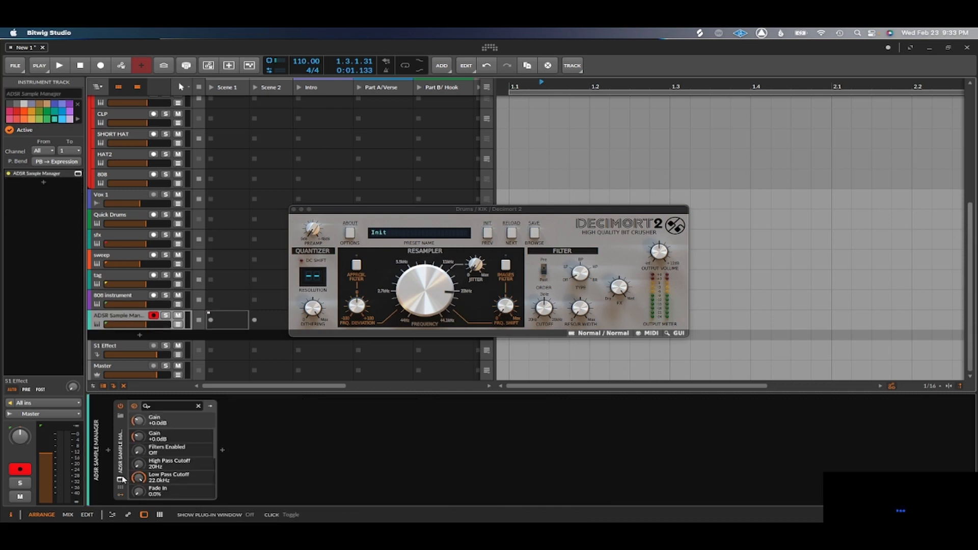
{"action": "left_click", "coordinate": [120, 481]}
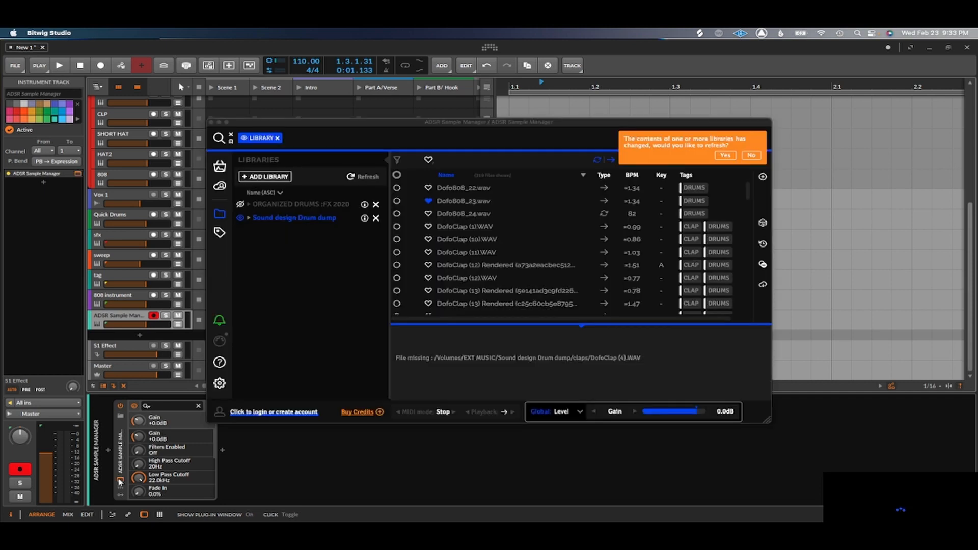
{"action": "left_click", "coordinate": [120, 481]}
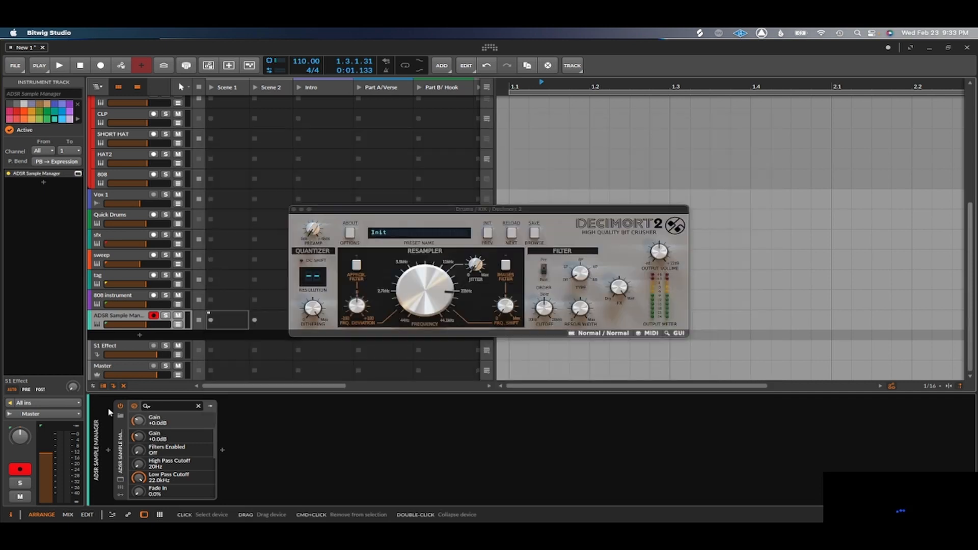
{"action": "key", "text": "Delete"}
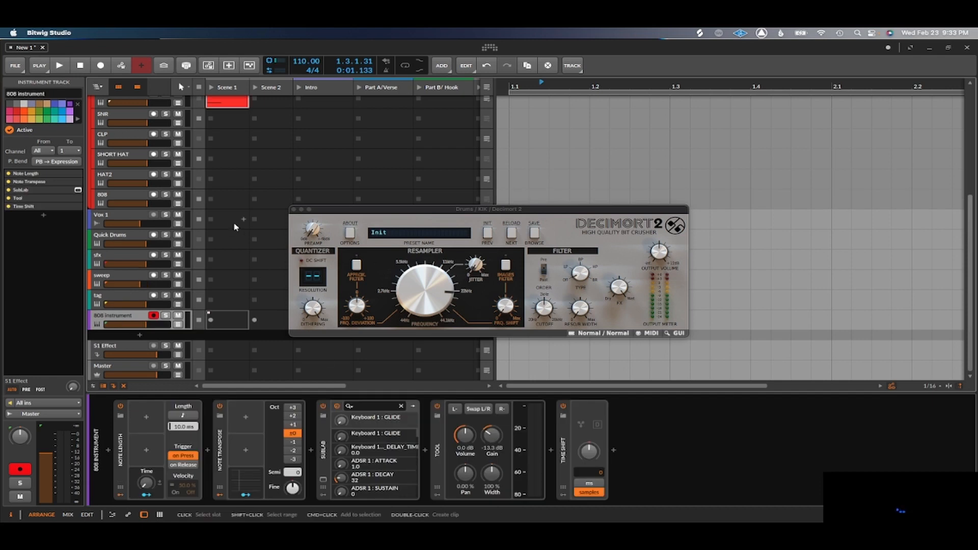
Delete the Scene 1 clip on the KIK track and close the Decimort 2 plug-in window.
{"action": "scroll", "coordinate": [227, 195], "scroll_direction": "up", "scroll_amount": 5}
{"action": "scroll", "coordinate": [228, 196], "scroll_direction": "down", "scroll_amount": 5}
{"action": "scroll", "coordinate": [228, 196], "scroll_direction": "up", "scroll_amount": 5}
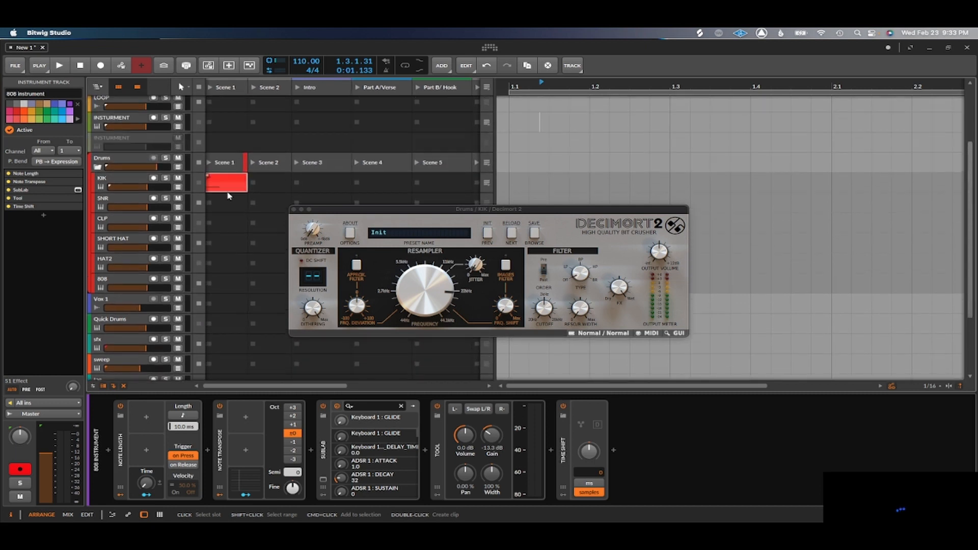
{"action": "left_click", "coordinate": [233, 198]}
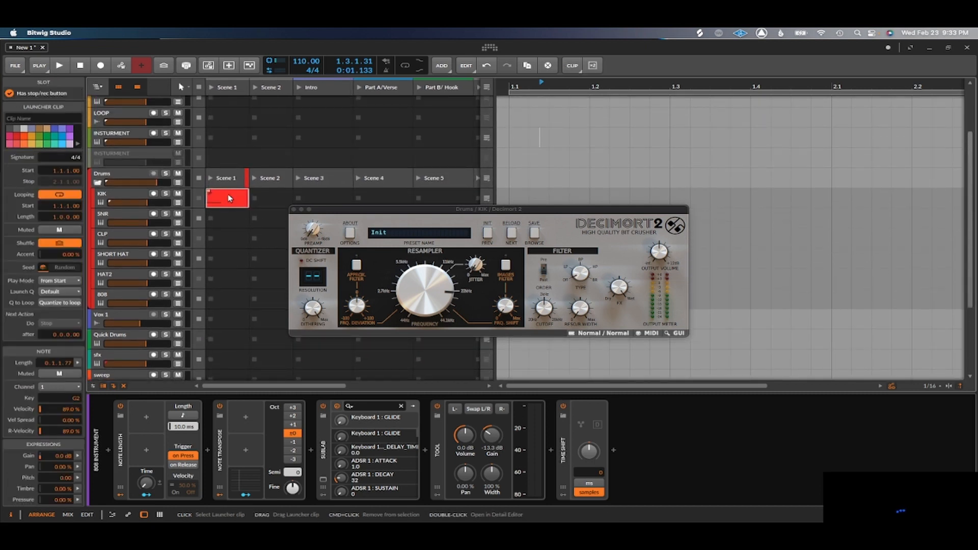
{"action": "key", "text": "Delete"}
{"action": "left_click", "coordinate": [294, 207]}
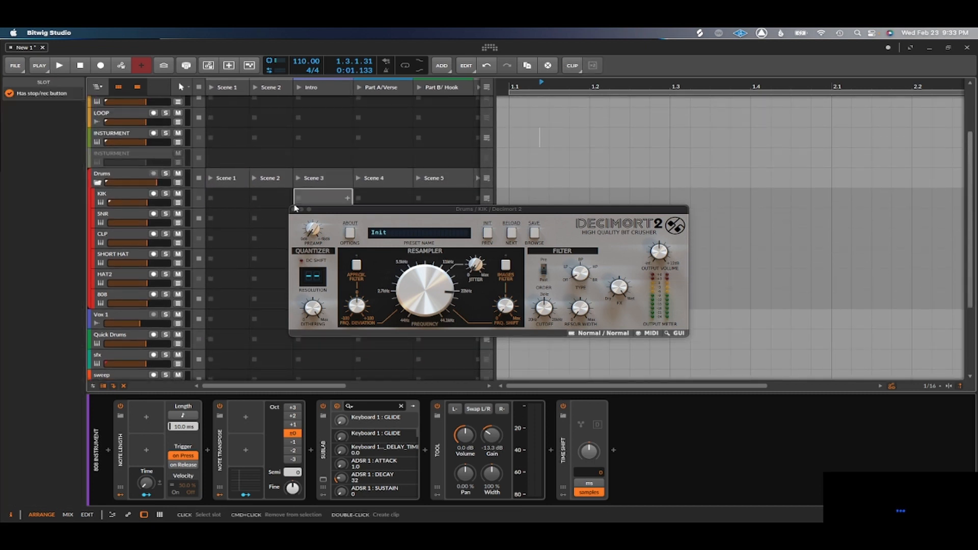
{"action": "left_click", "coordinate": [295, 210]}
Save the project as the template "quick beats template 2022" with external files collected, overwriting the existing template.
{"action": "scroll", "coordinate": [304, 266], "scroll_direction": "up", "scroll_amount": 3}
{"action": "scroll", "coordinate": [305, 265], "scroll_direction": "down", "scroll_amount": 5}
{"action": "scroll", "coordinate": [311, 266], "scroll_direction": "up", "scroll_amount": 5}
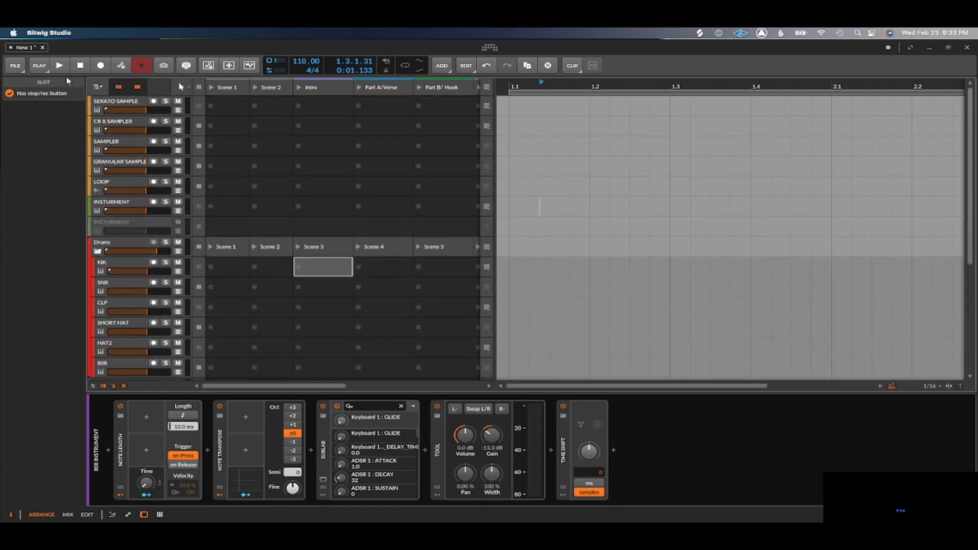
{"action": "left_click", "coordinate": [15, 65]}
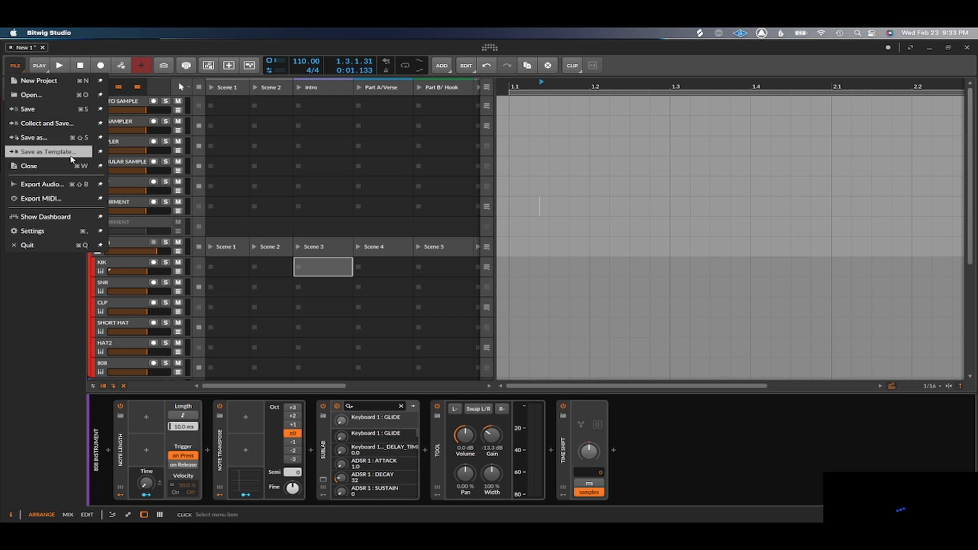
{"action": "left_click", "coordinate": [71, 153]}
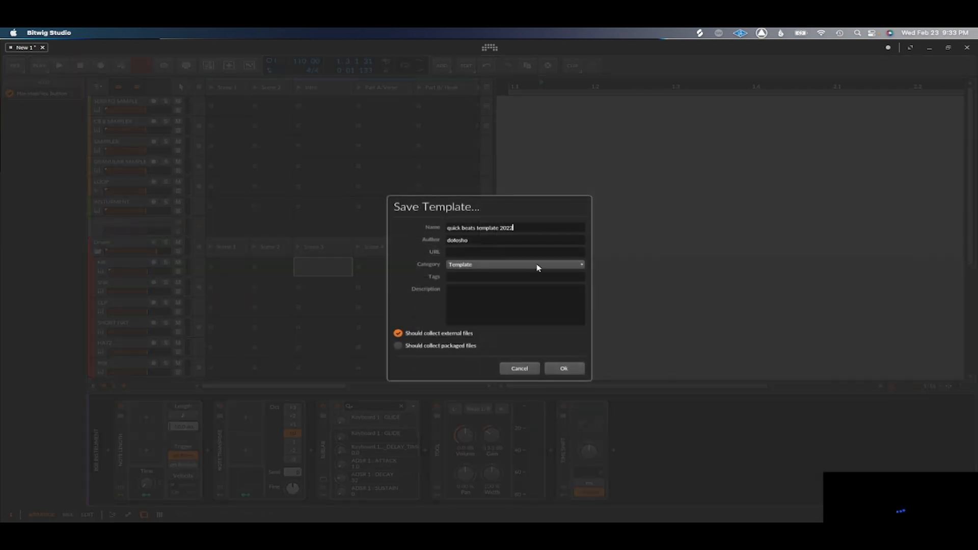
{"action": "left_click", "coordinate": [562, 368]}
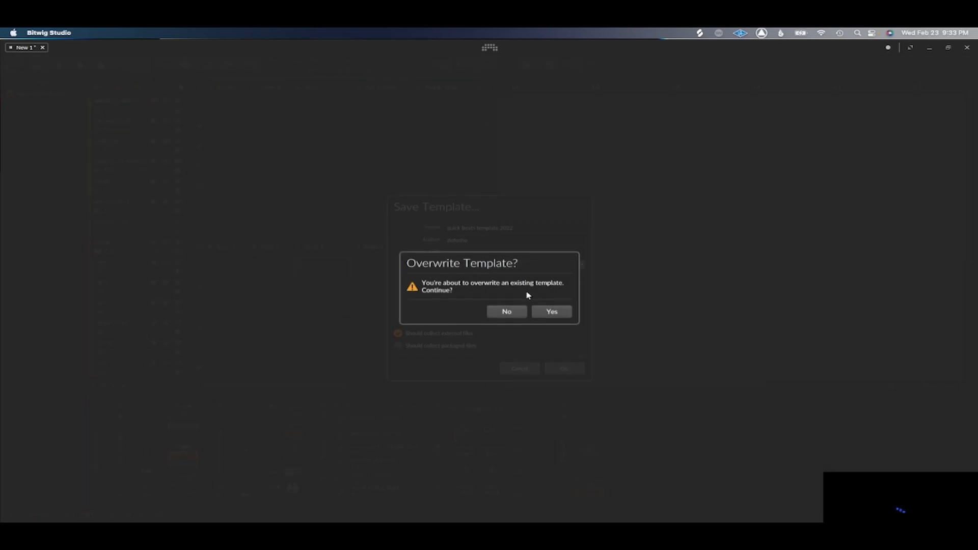
{"action": "left_click", "coordinate": [552, 312]}
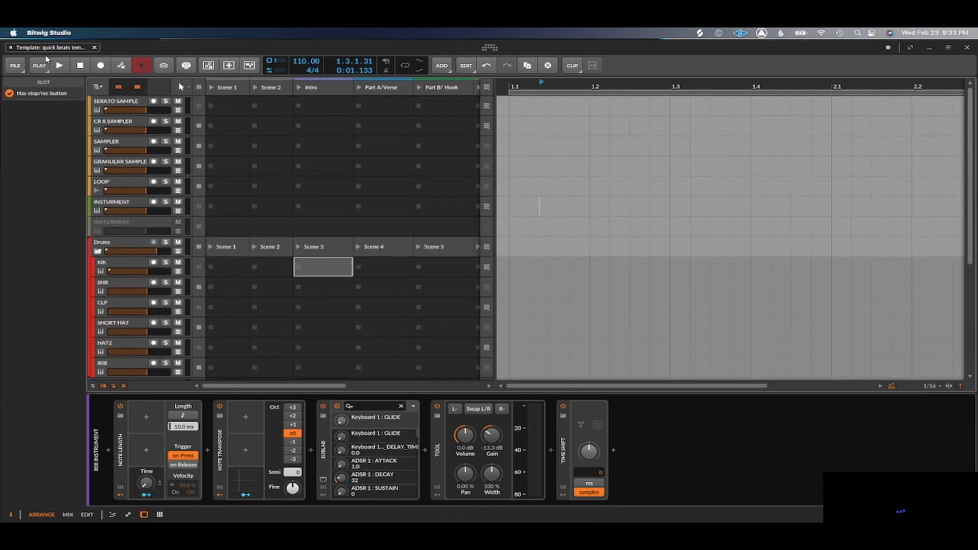
Close the template project, create a new project, and check its track list from the samplers to the 808 instrument.
{"action": "left_click", "coordinate": [95, 48]}
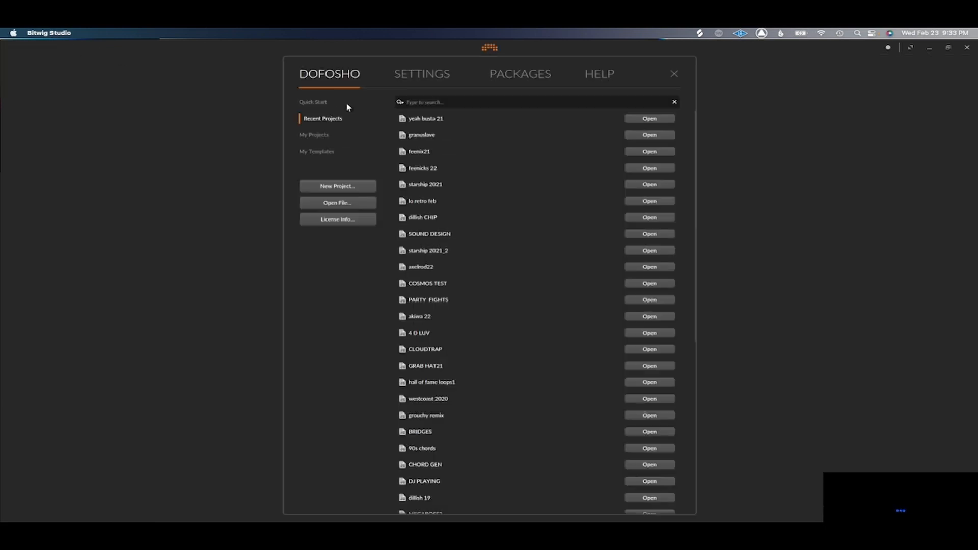
{"action": "left_click", "coordinate": [337, 186]}
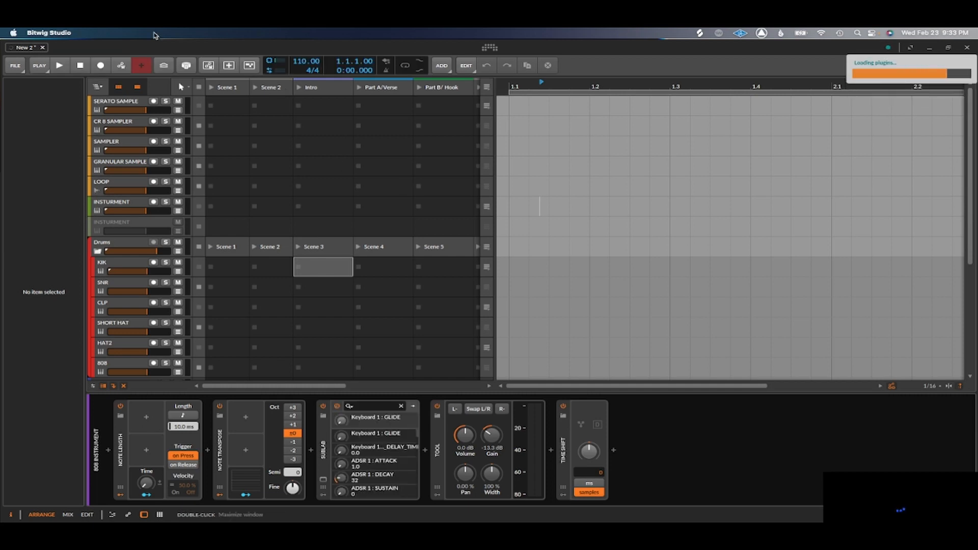
{"action": "scroll", "coordinate": [185, 178], "scroll_direction": "down", "scroll_amount": 5}
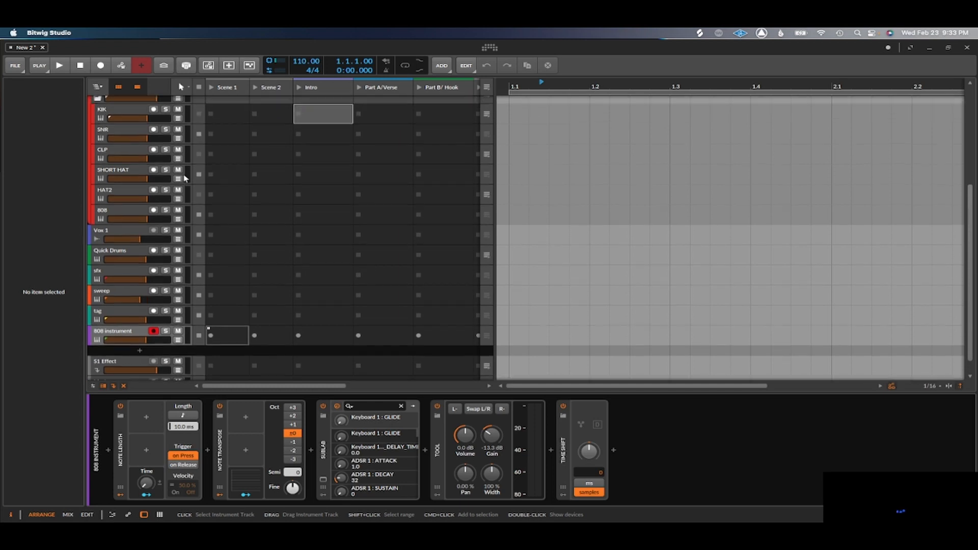
{"action": "scroll", "coordinate": [185, 179], "scroll_direction": "up", "scroll_amount": 6}
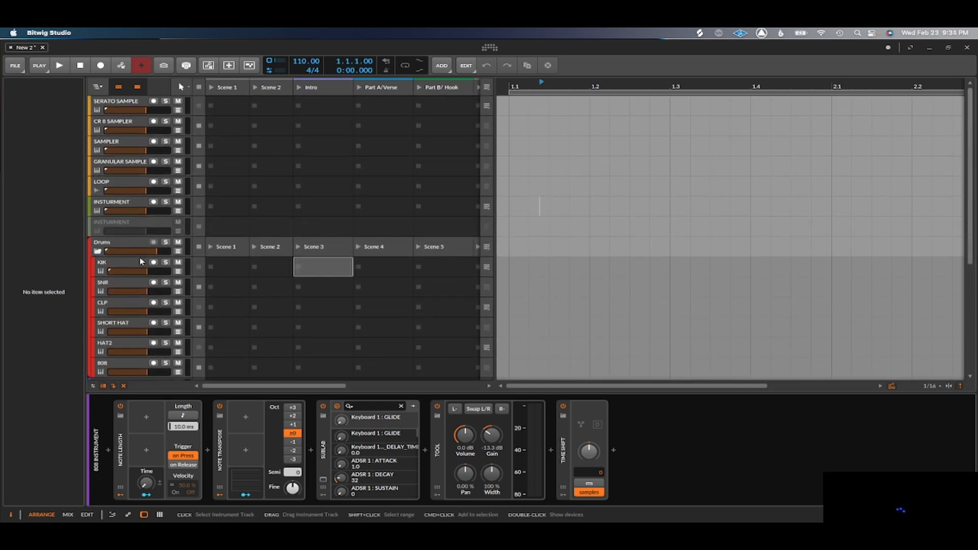
{"action": "scroll", "coordinate": [143, 254], "scroll_direction": "down", "scroll_amount": 1}
{"action": "scroll", "coordinate": [141, 251], "scroll_direction": "up", "scroll_amount": 1}
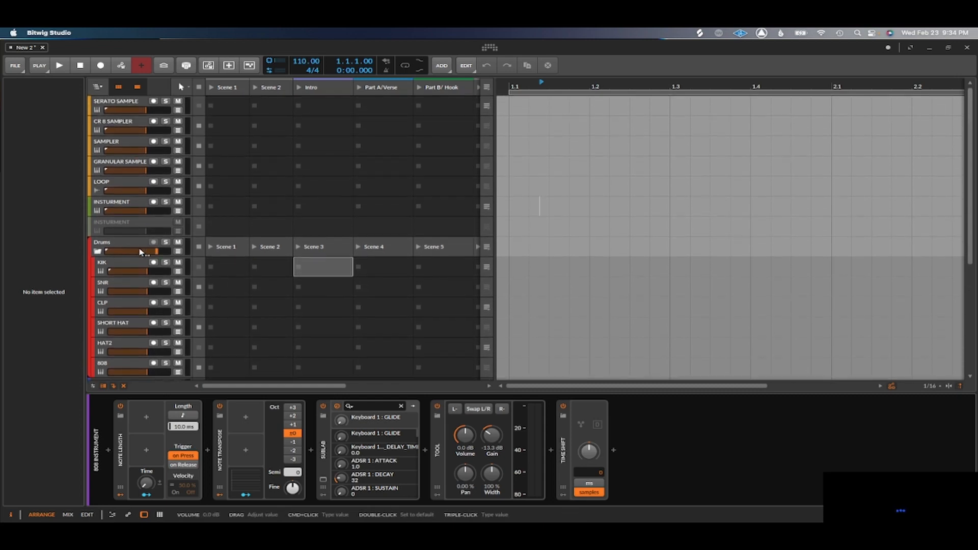